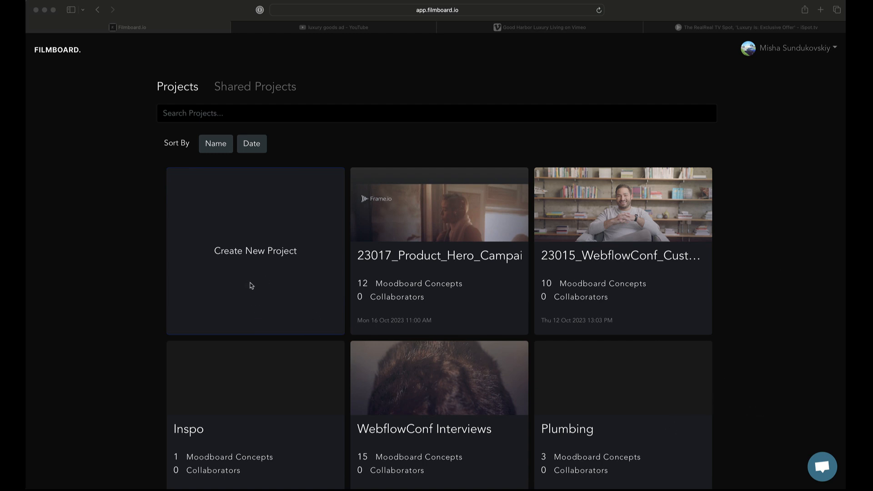
Create a new project and title it "Luxury Goods Ad"
click(266, 289)
click(260, 272)
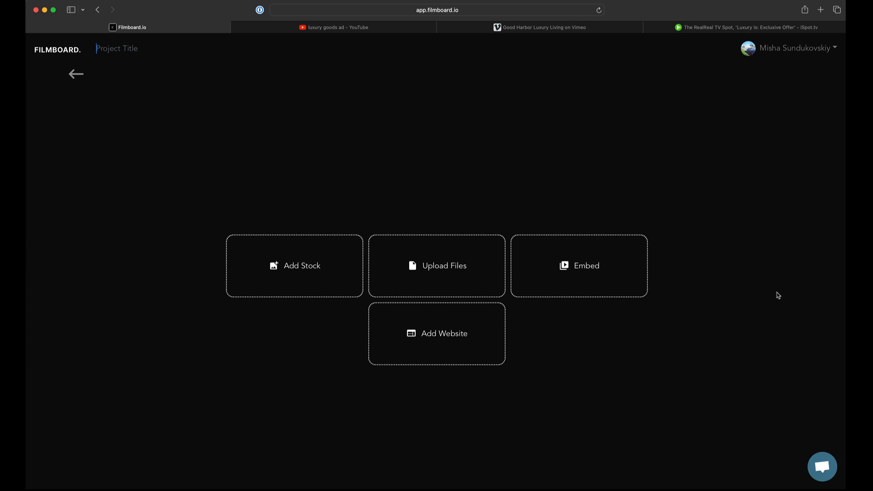
text(Luxury Goods Ad)
Review the open reference pages on YouTube, Vimeo and iSpot.tv for luxury ad videos
click(377, 27)
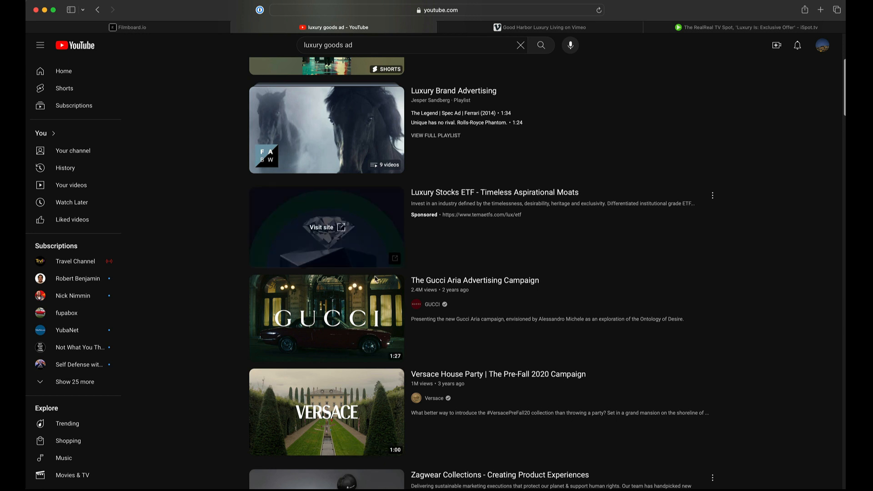
click(596, 27)
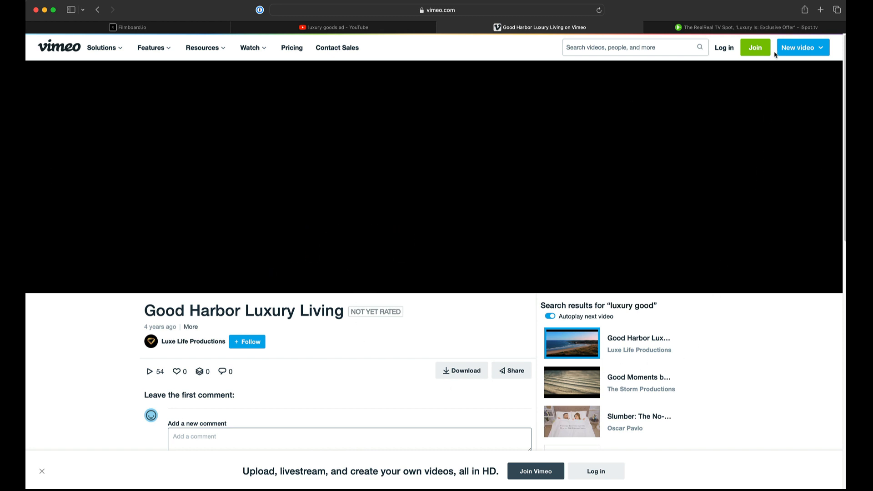
click(784, 29)
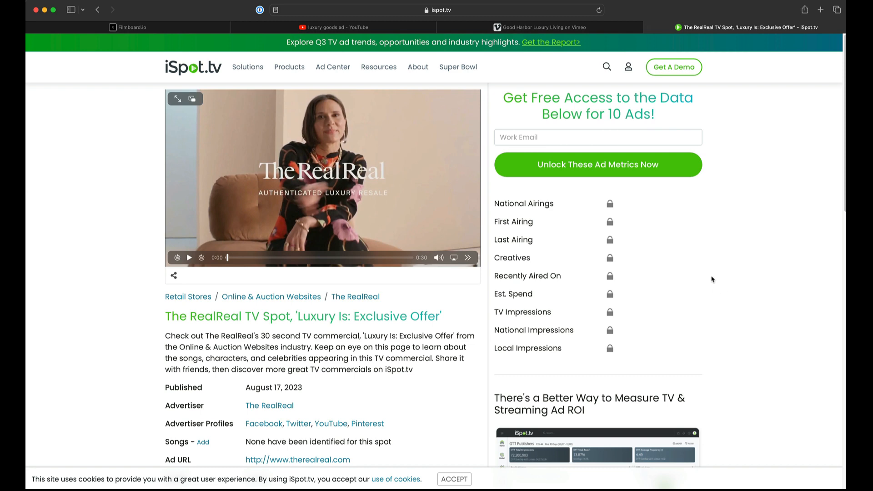
Switch to YouTube and copy the share link of "The Gucci Aria Advertising Campaign" video
click(350, 28)
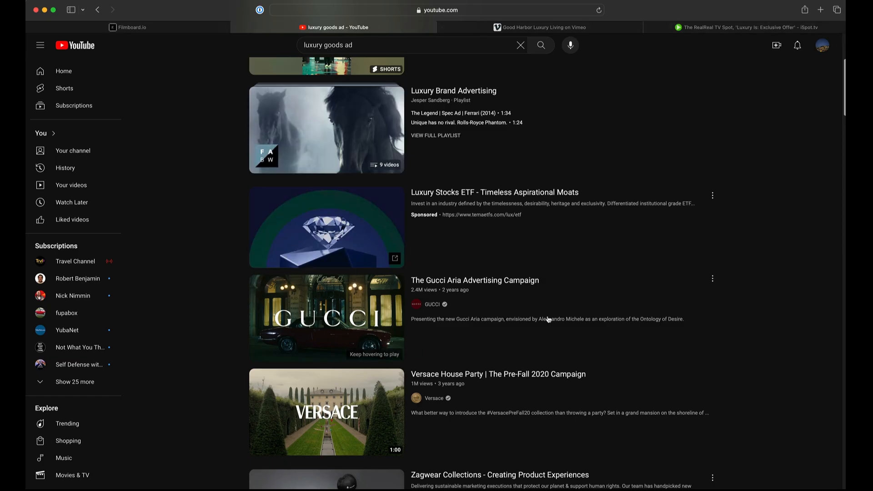
mouse_move(315, 335)
click(712, 278)
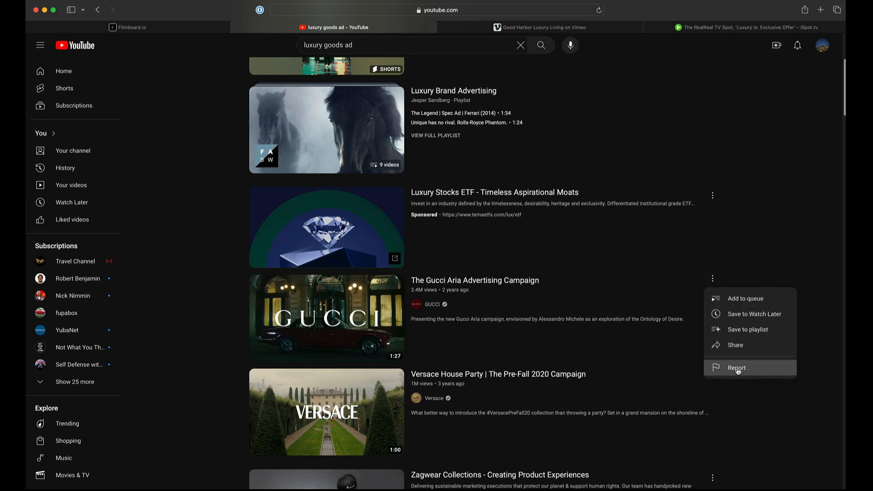
click(742, 346)
click(520, 279)
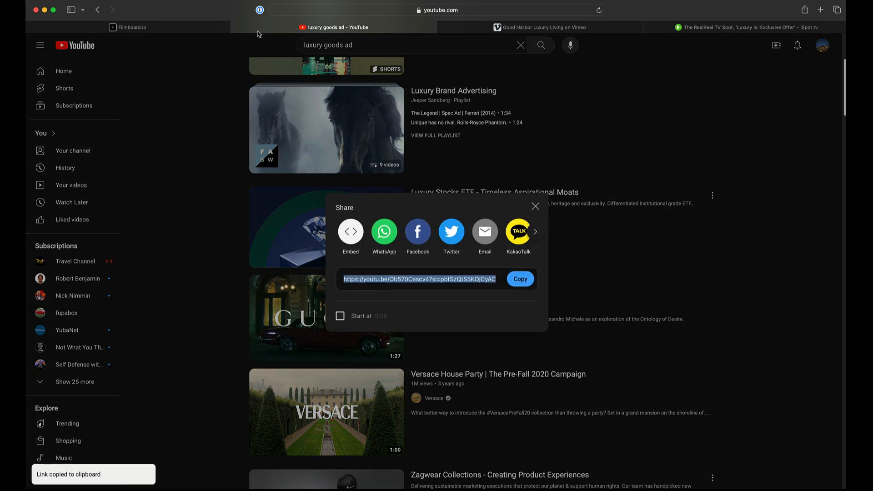
Switch back to Filmboard and embed the Gucci Aria video in the project using the copied link
click(127, 28)
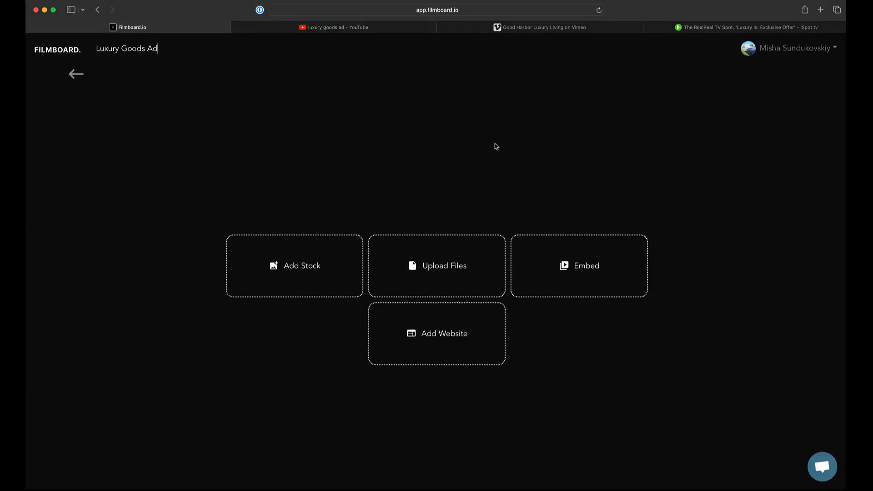
click(595, 279)
key(super+v)
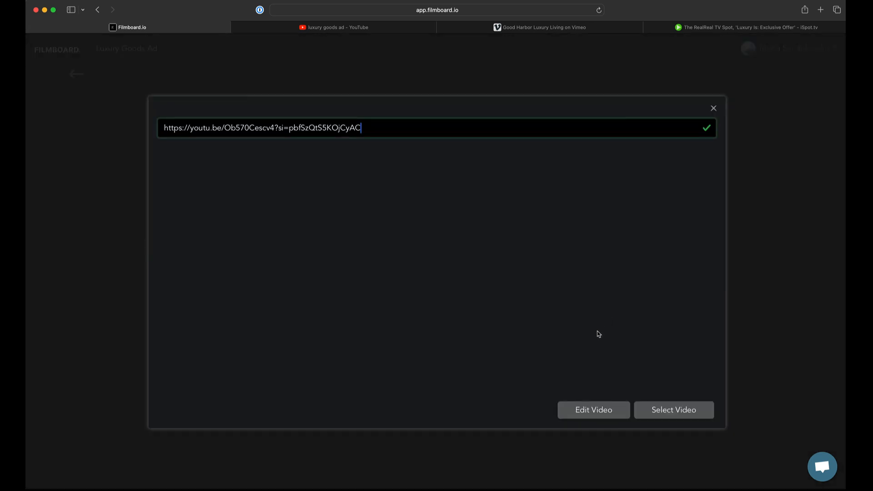
click(709, 413)
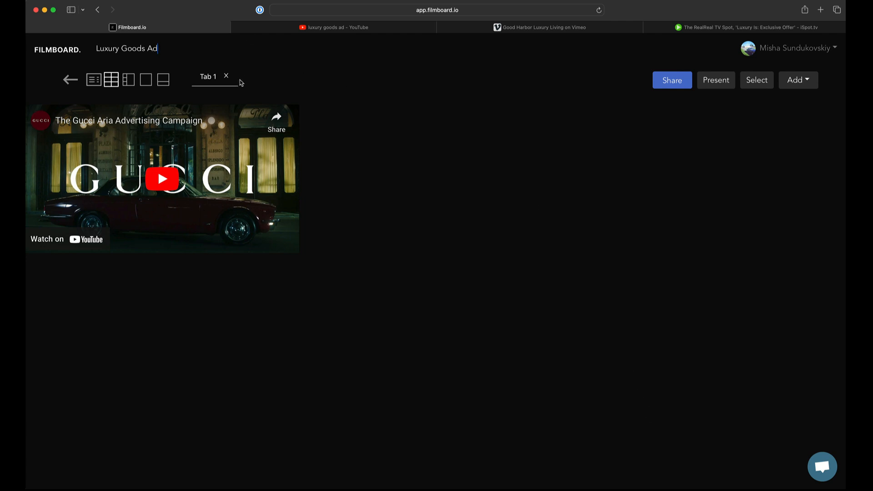
Rename the board's Tab 1 as "Video Spots"
click(208, 78)
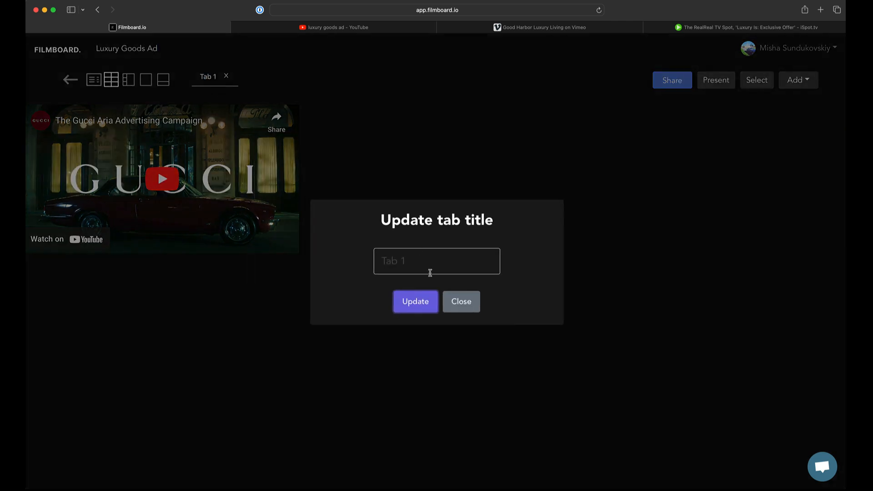
drag(412, 262, 368, 257)
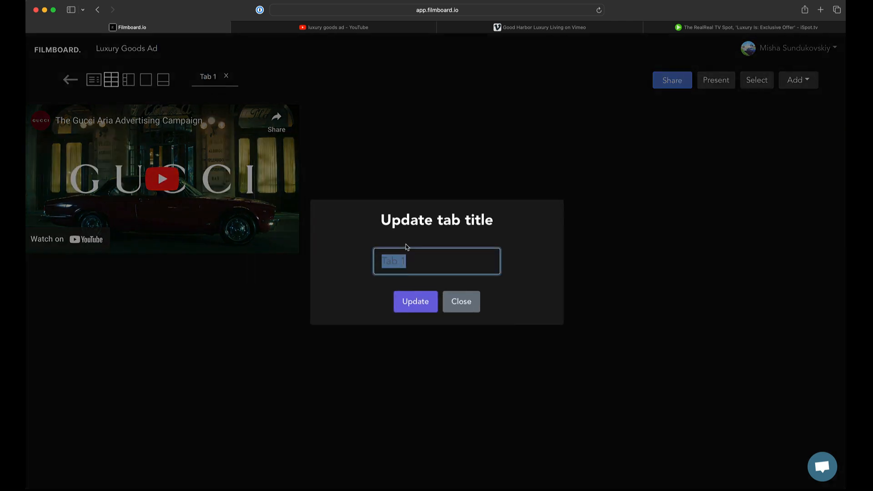
text(Video Spots)
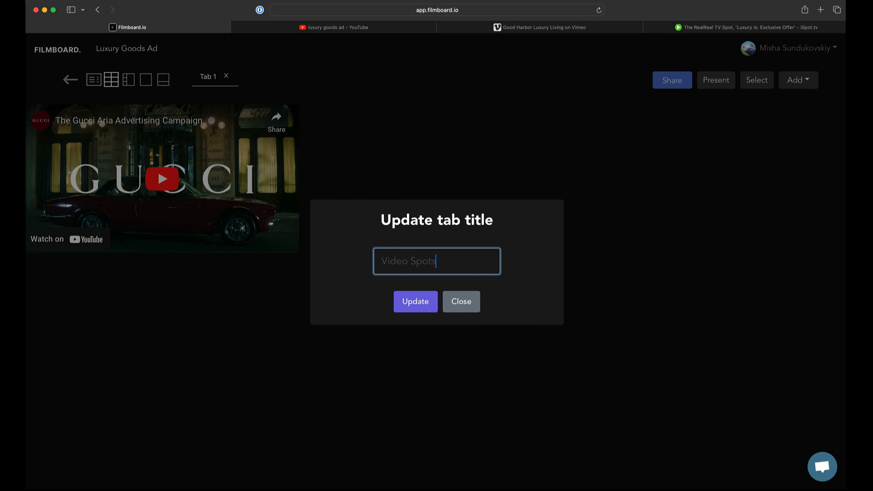
click(401, 303)
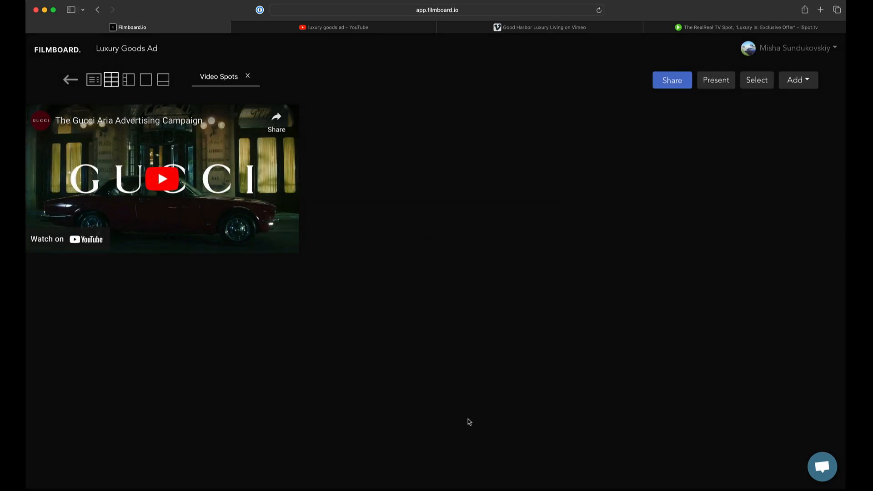
Switch to YouTube and copy the share link of the "Versace House Party | The Pre-Fall 2020 Campaign" video
click(359, 29)
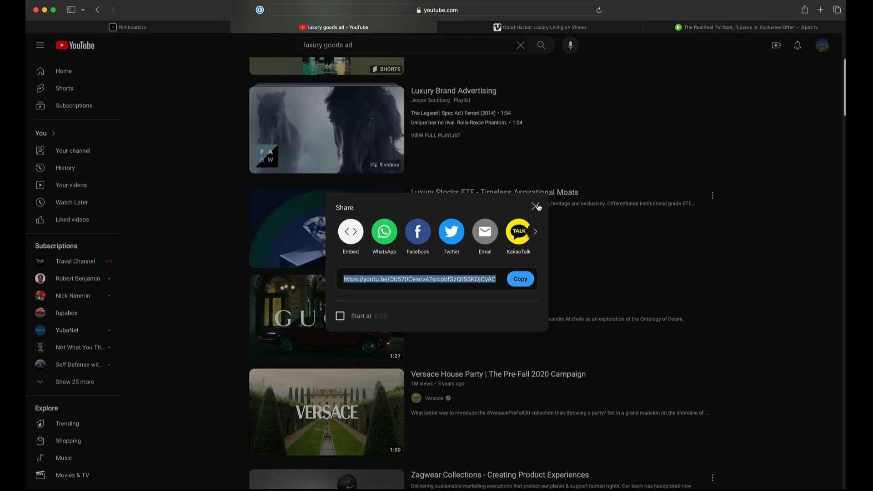
click(535, 207)
click(712, 372)
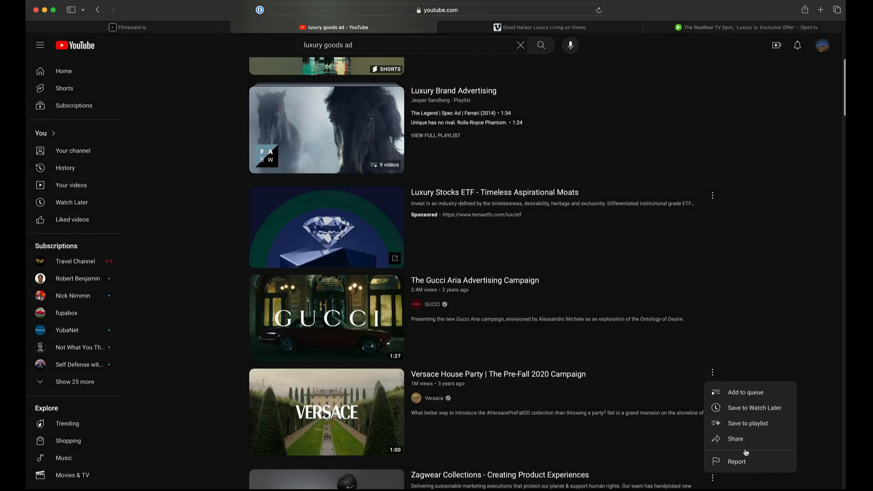
click(741, 440)
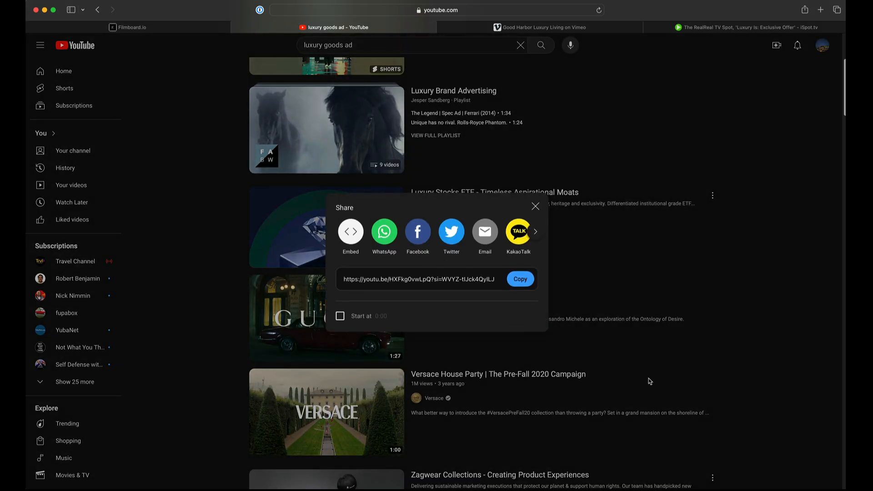
click(520, 278)
Return to Filmboard and embed the Versace House Party video in the Video Spots tab using the copied link
click(167, 28)
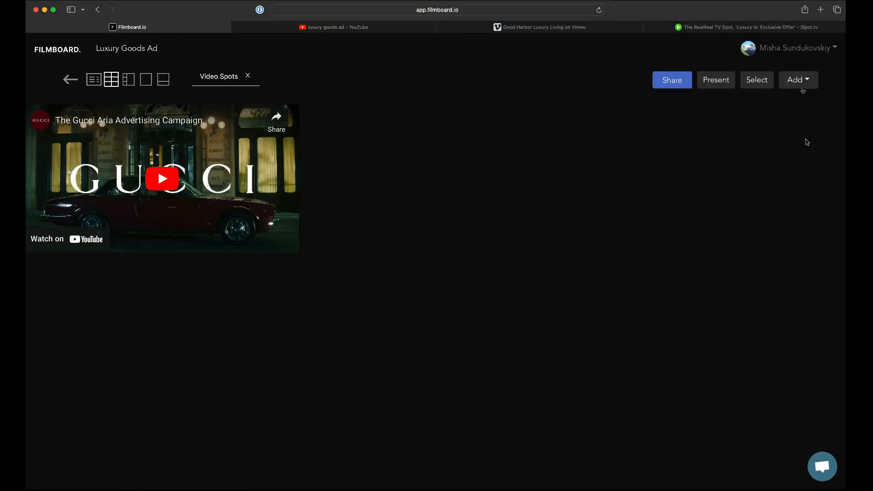
click(807, 84)
click(785, 118)
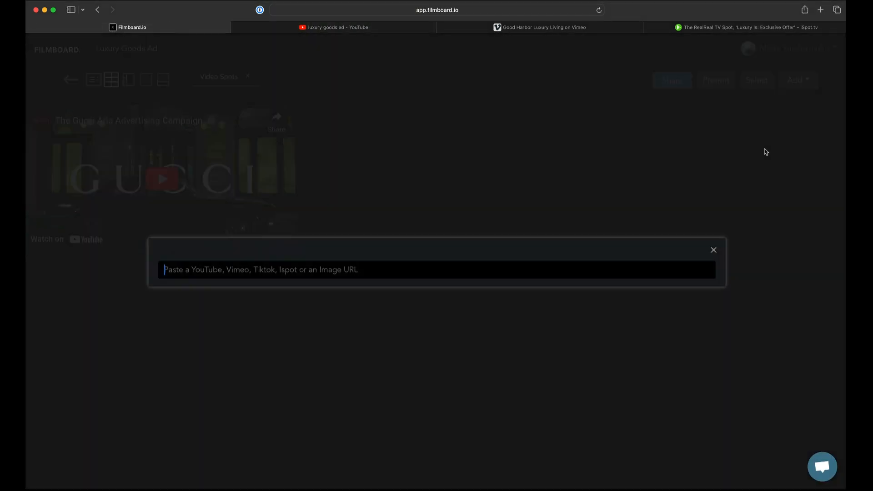
click(529, 269)
key(super+v)
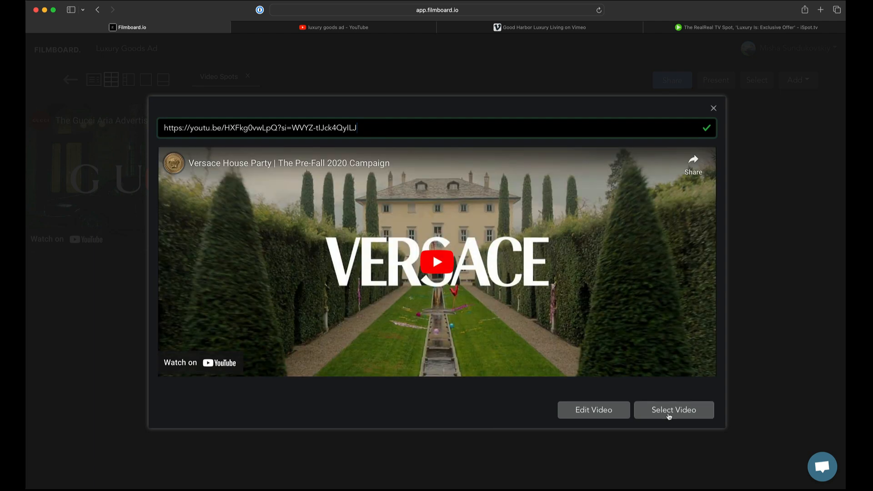
click(679, 412)
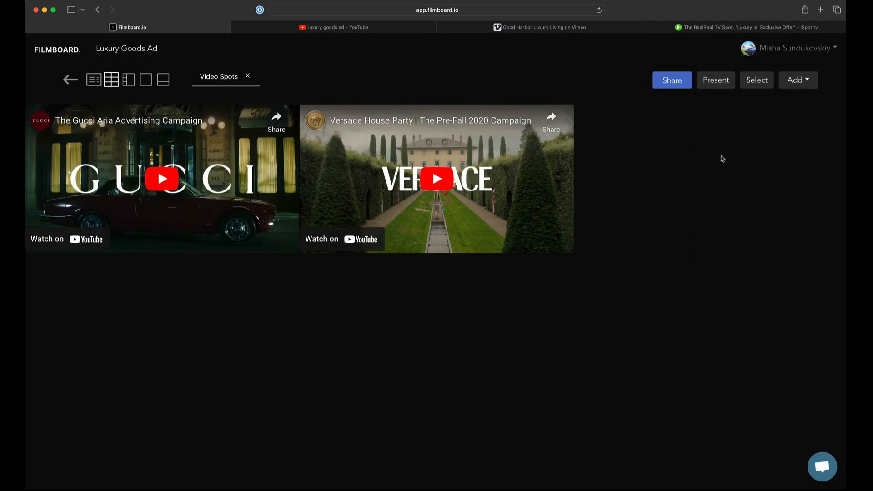
Copy the page address of the "Good Harbor Luxury Living" video on Vimeo and embed it in the Filmboard Video Spots tab
click(551, 30)
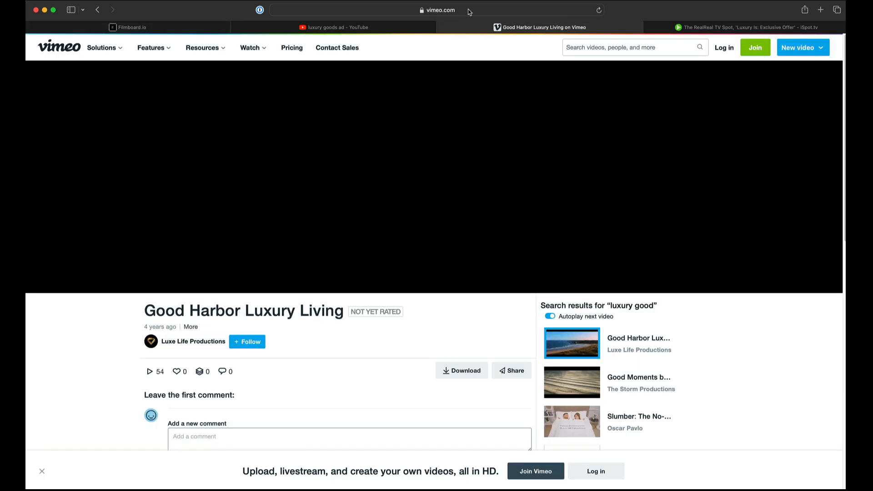
key(super+l)
click(127, 27)
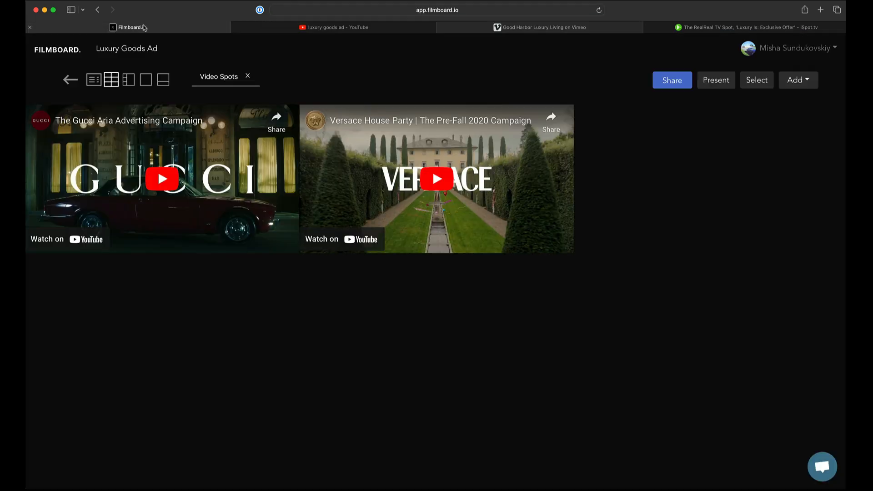
click(804, 81)
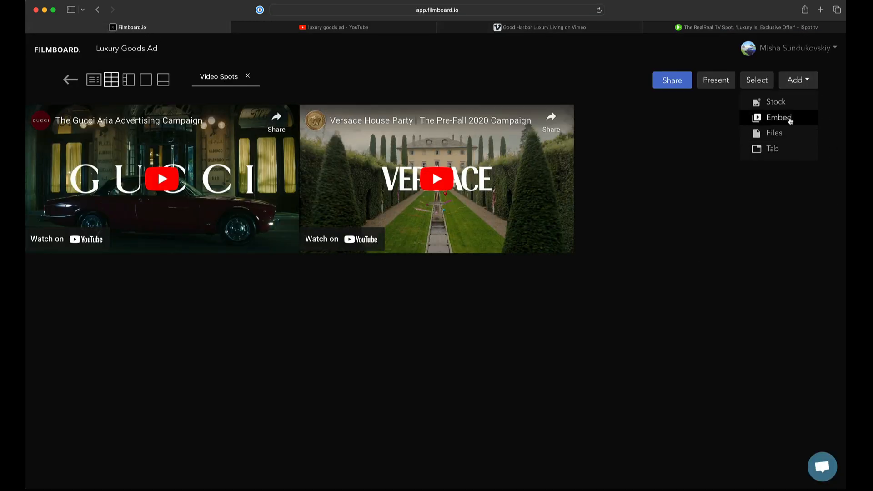
click(789, 119)
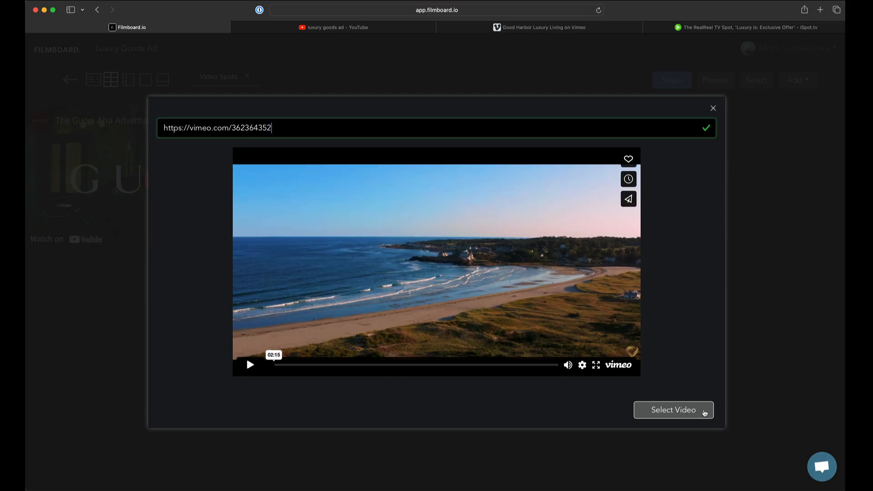
click(693, 411)
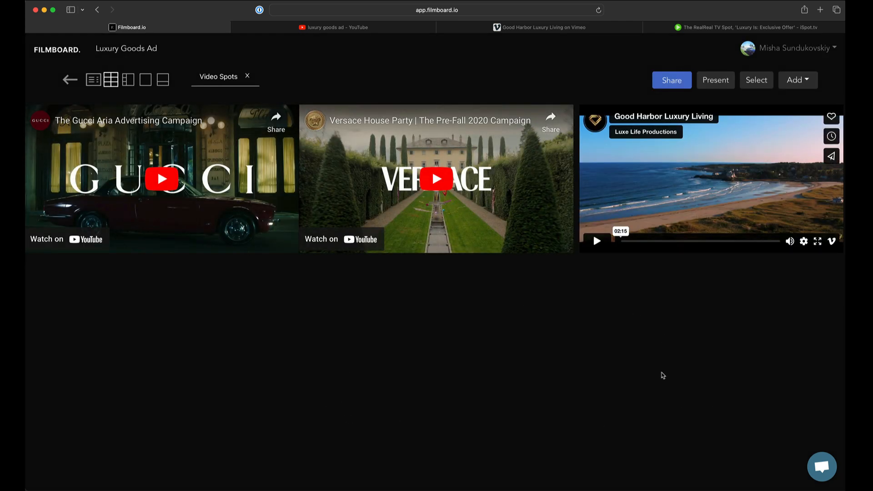
Copy the page address of The RealReal's "Luxury Is: Exclusive Offer" spot on iSpot.tv and embed it in the Filmboard Video Spots tab
click(764, 28)
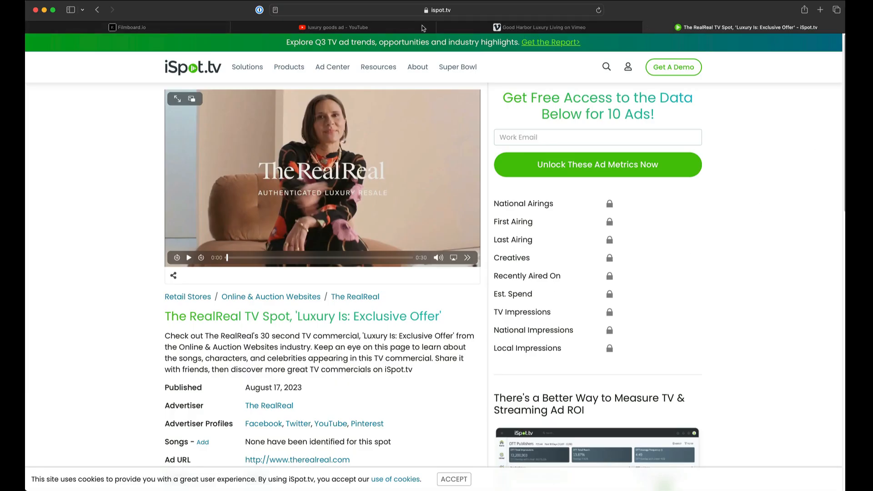
click(483, 11)
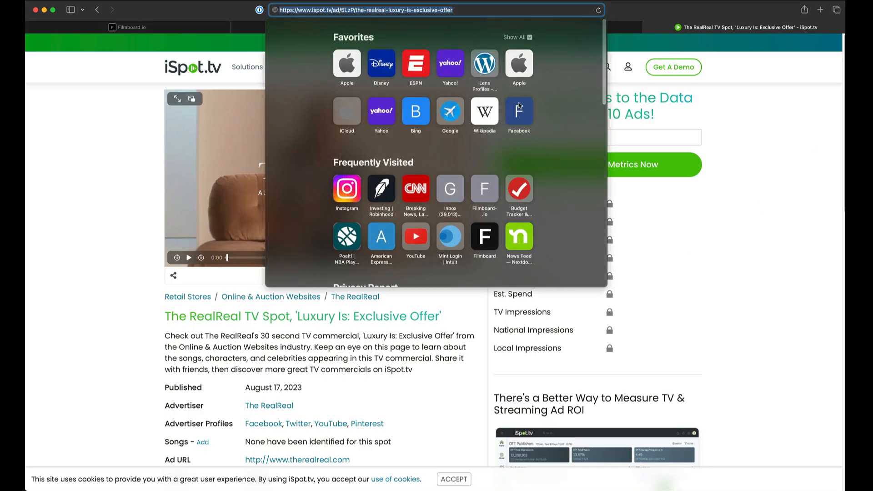
click(142, 30)
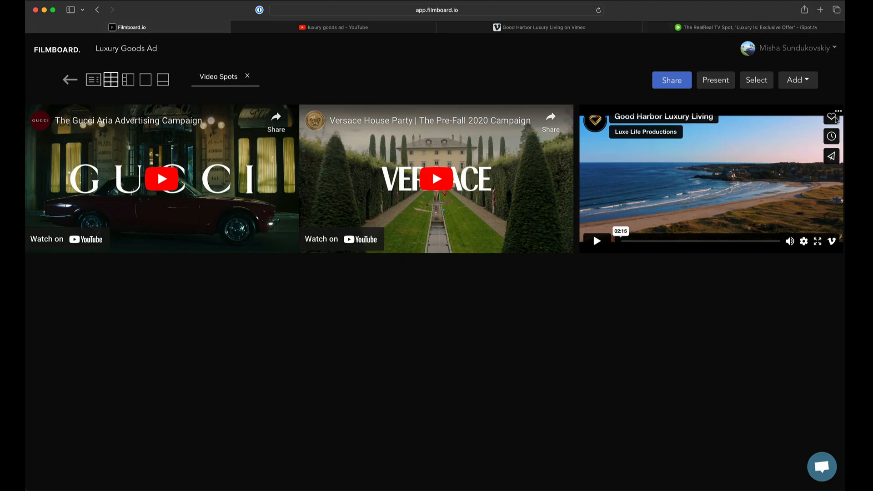
click(797, 80)
click(786, 115)
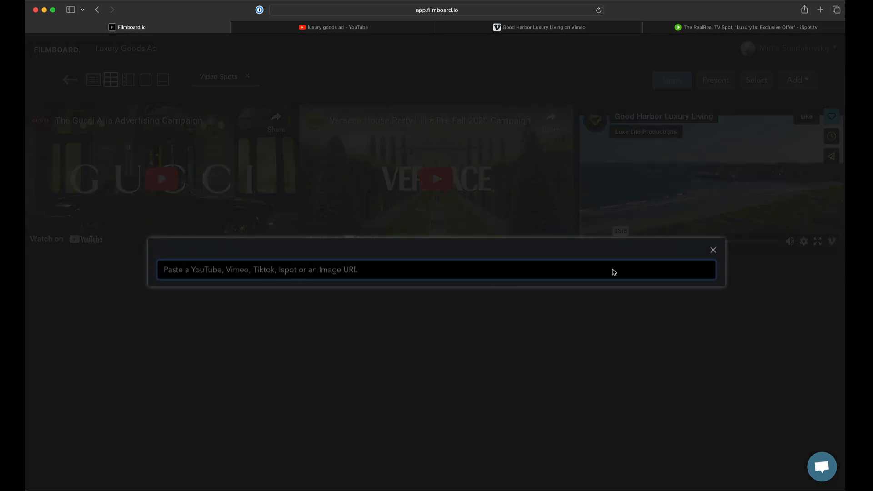
key(super+v)
click(687, 411)
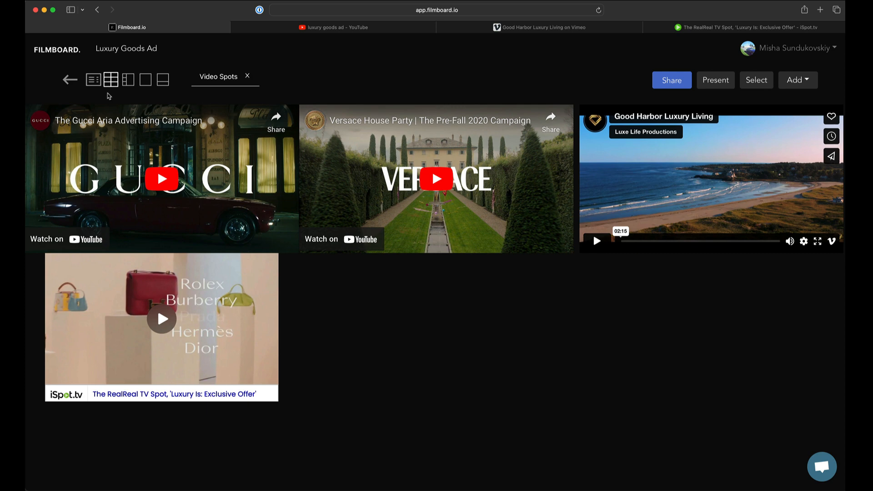
Present the board from the single-item layout, advancing to the Versace House Party video and playing it
click(146, 79)
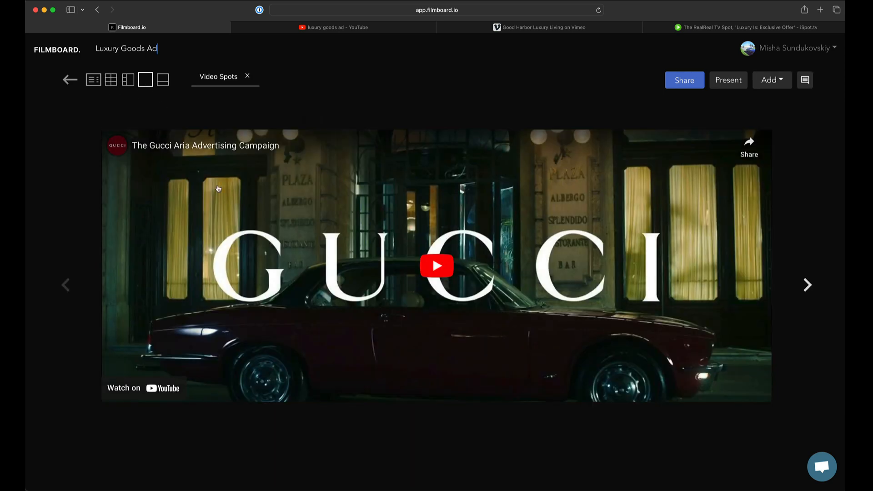
click(736, 81)
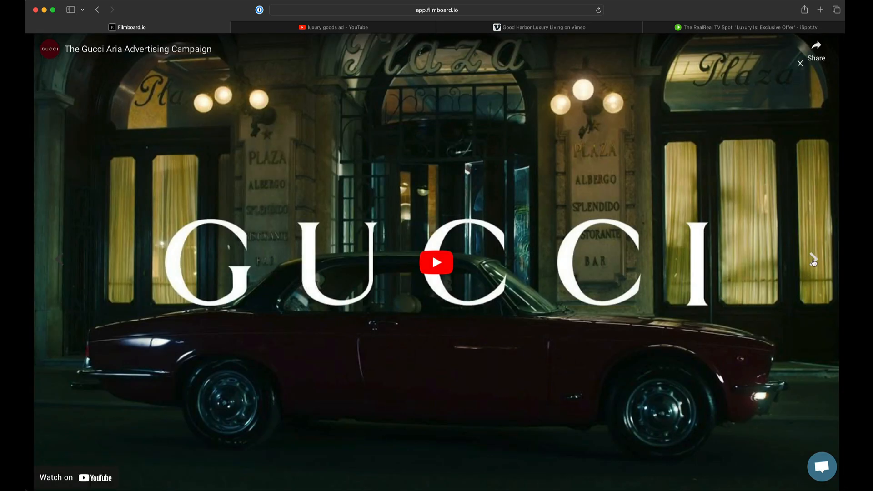
click(796, 264)
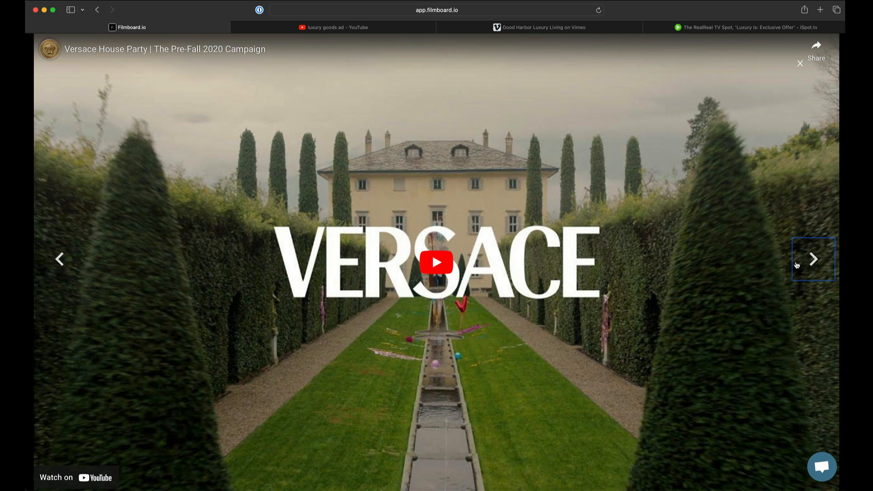
click(432, 263)
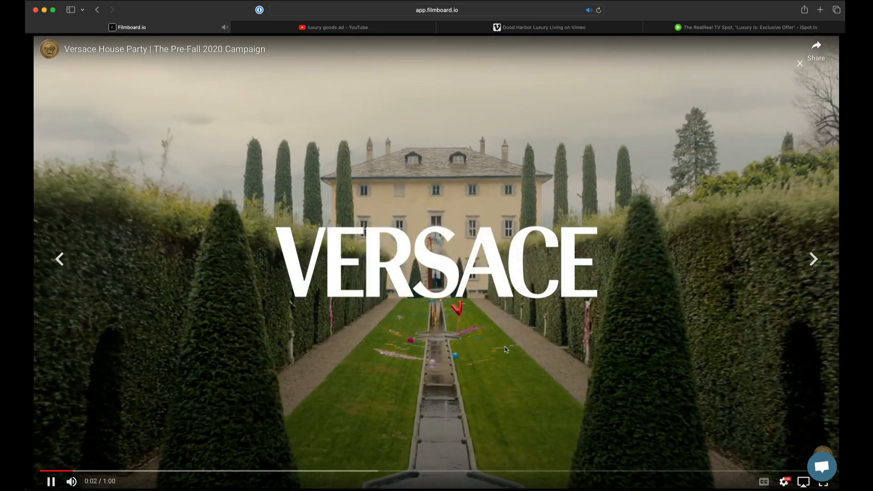
Pause the Versace video, exit the presentation, and step through the board's videos in the layout with a thumbnail strip below the main item
click(505, 349)
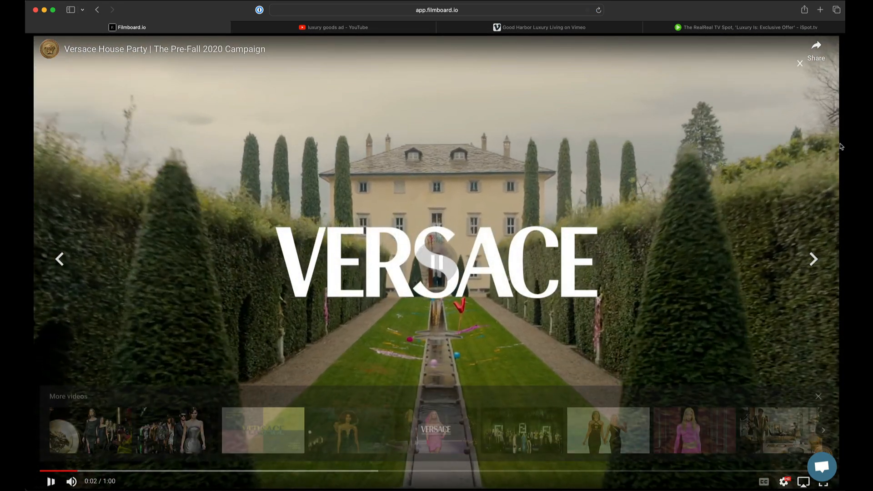
click(799, 63)
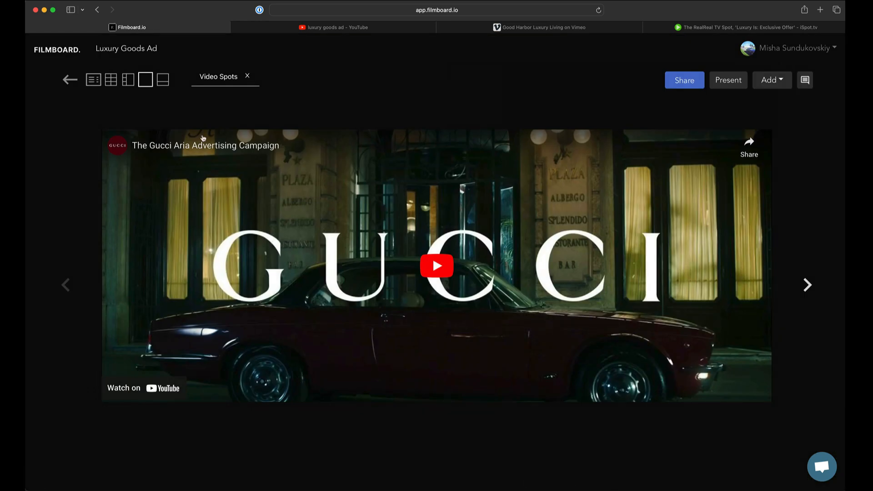
click(167, 80)
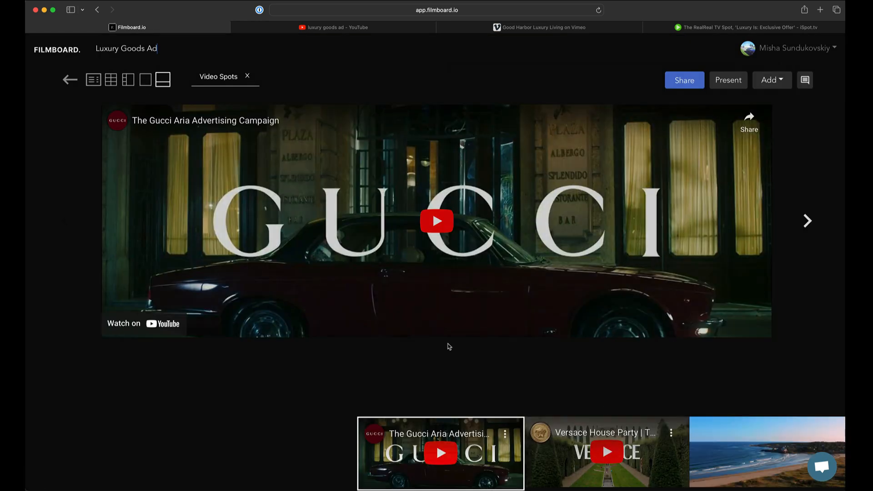
click(594, 475)
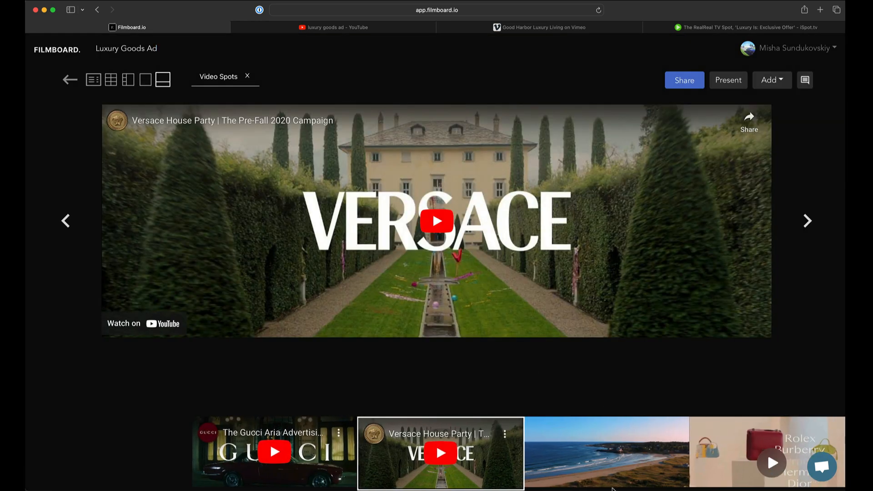
click(599, 477)
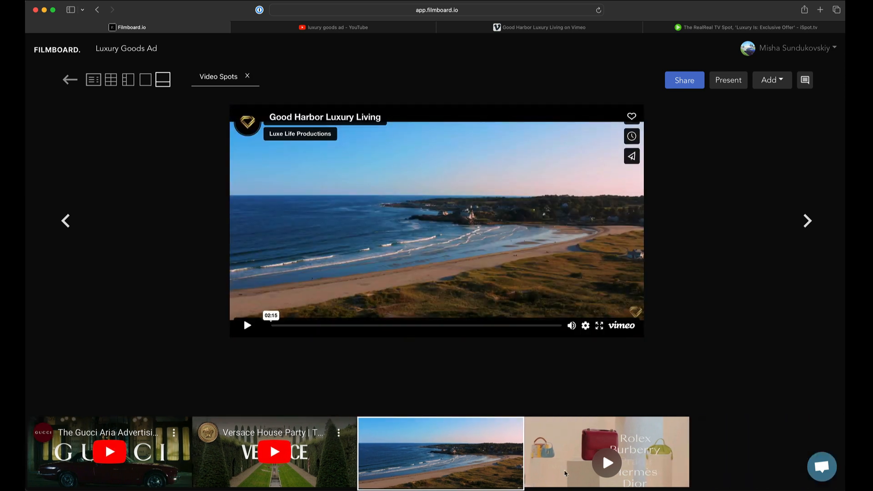
click(561, 470)
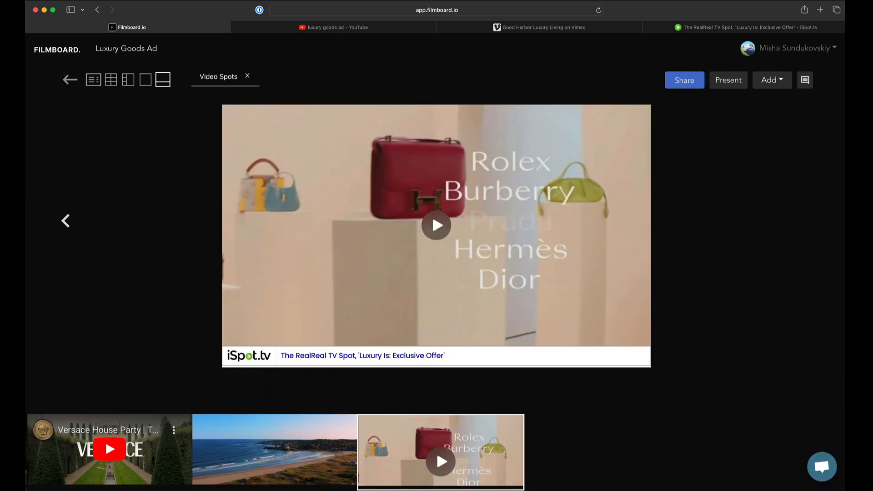
click(322, 467)
click(248, 482)
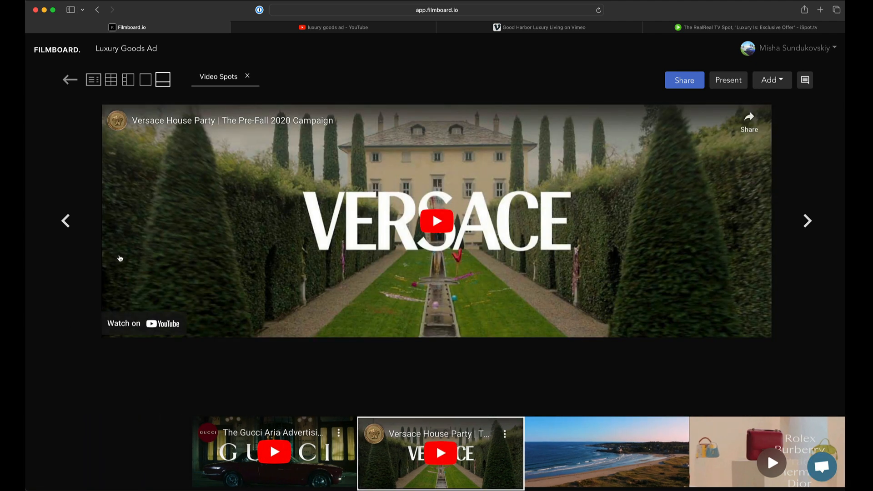
Switch to the layout with side thumbnails and comments, and post "This is the main reference that I like." on the Gucci Aria video
click(129, 81)
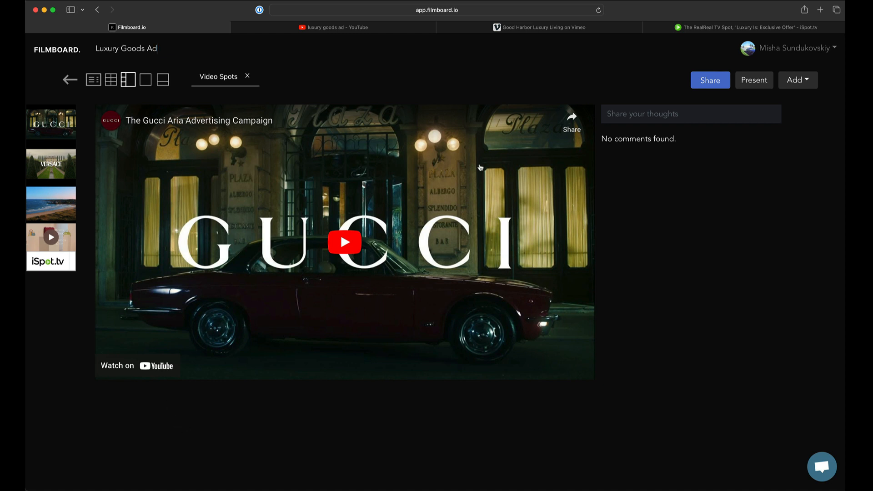
click(772, 113)
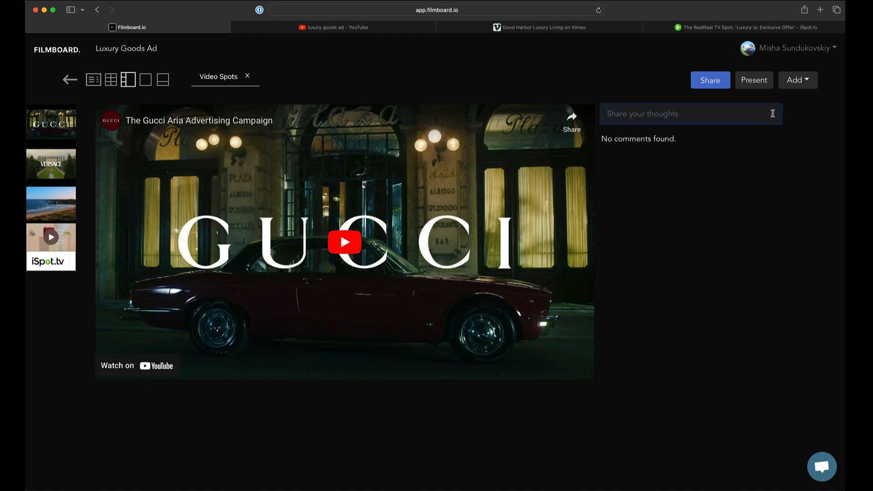
text(This is the main reference that I like.)
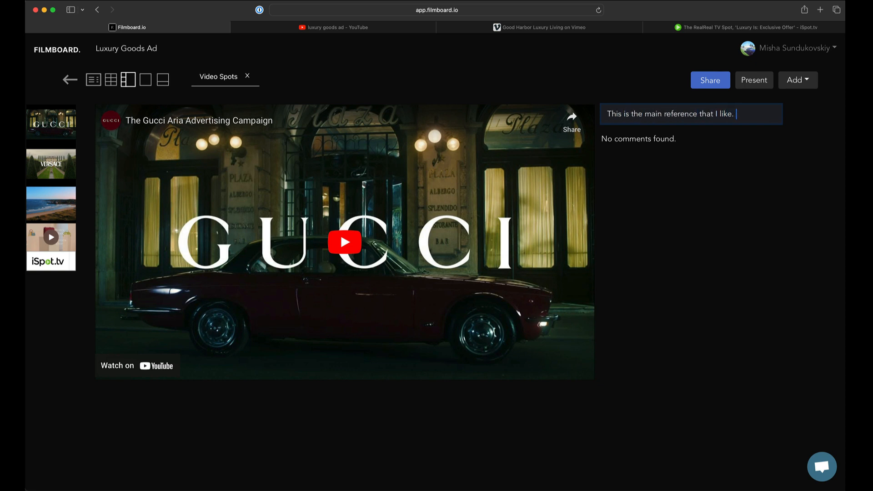
key(Return)
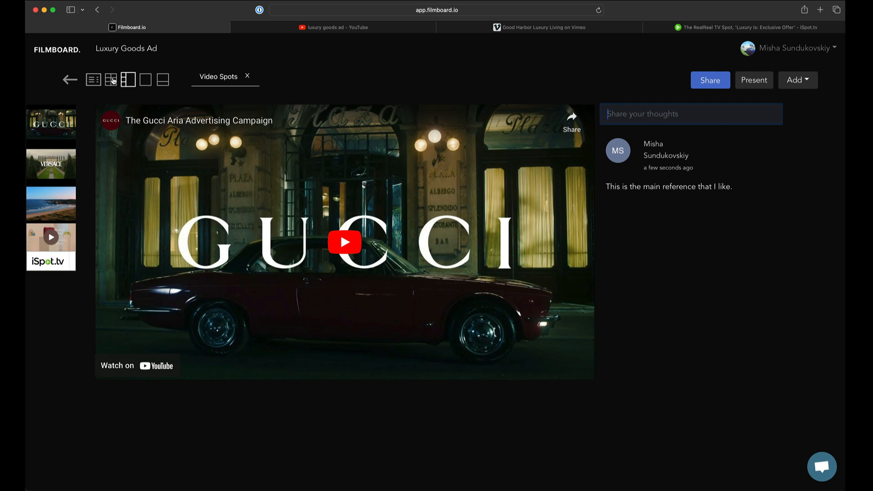
From the grid layout, post the comment "Love this opening shot." on the Good Harbor Luxury Living video and play the clip
click(113, 81)
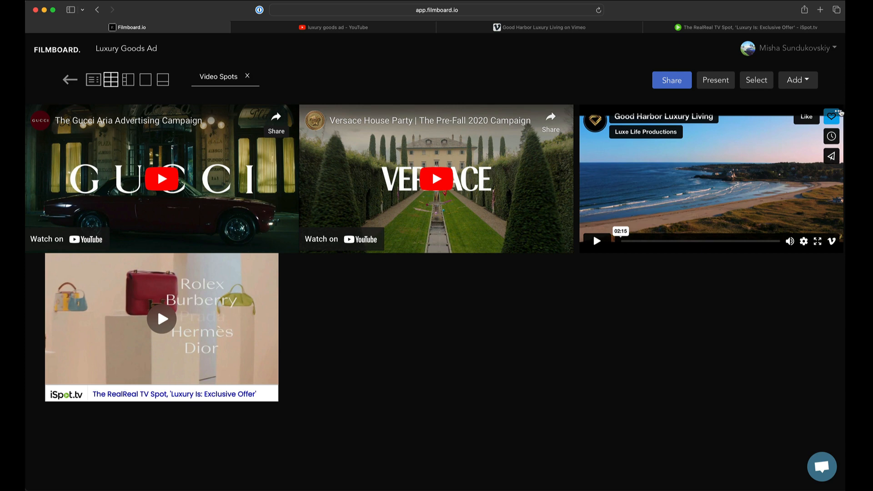
click(839, 112)
click(811, 111)
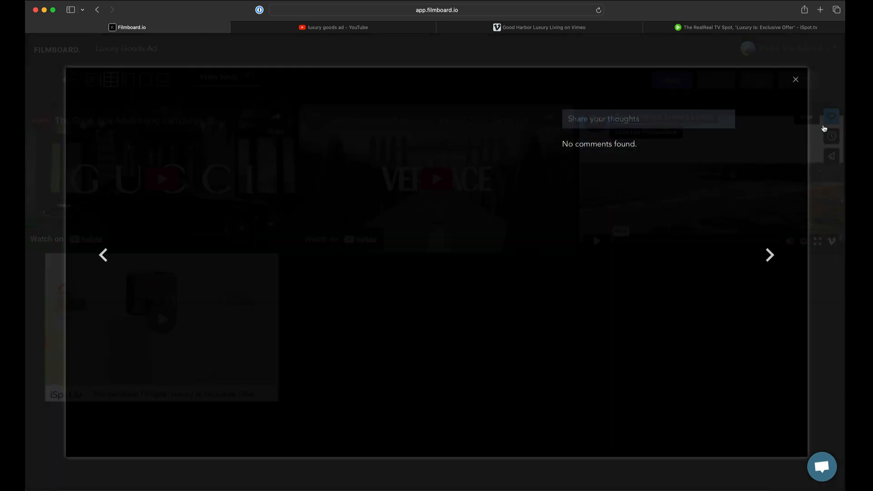
click(626, 116)
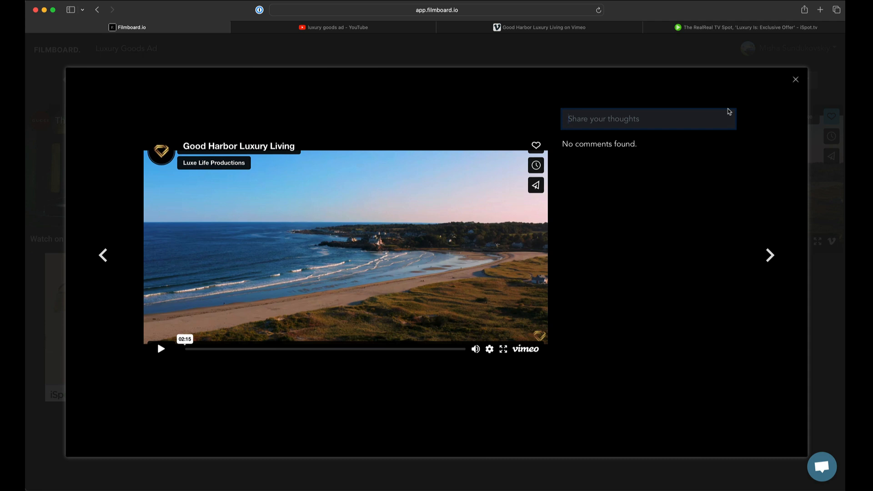
text(Love this op)
text(ening shot.)
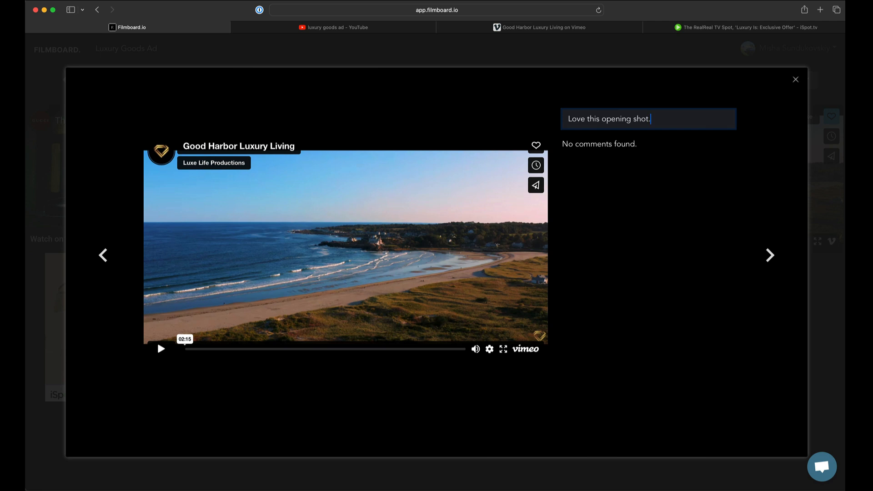
key(Return)
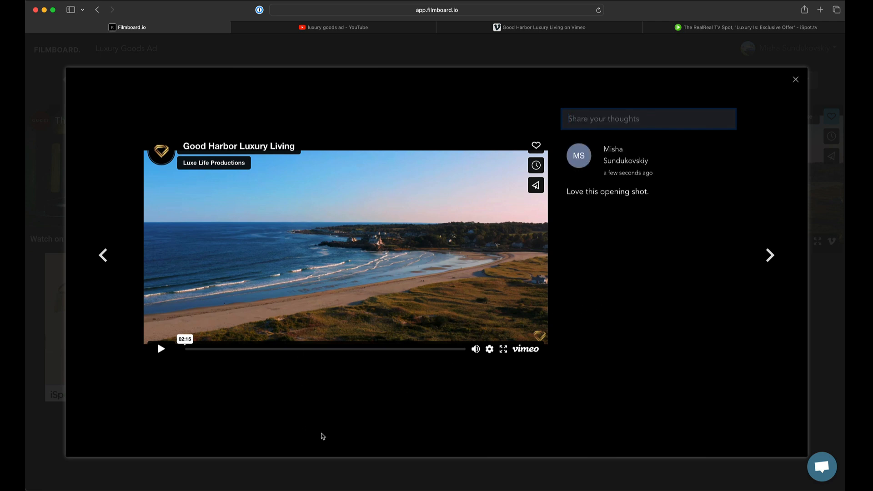
click(161, 348)
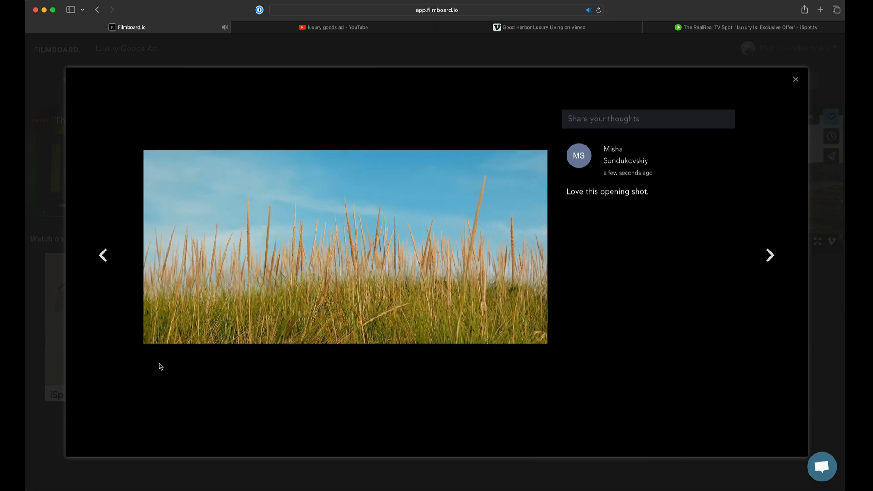
click(421, 364)
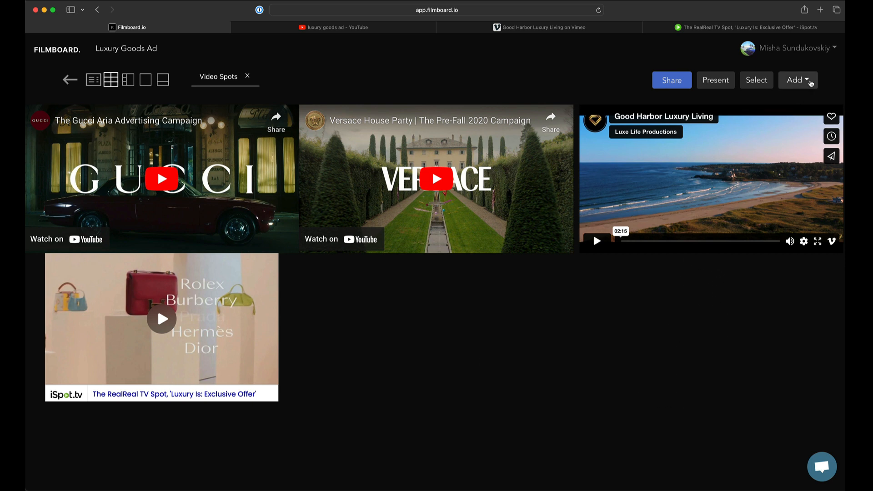
Add a second tab to the board and rename it "Still references"
click(799, 80)
click(801, 152)
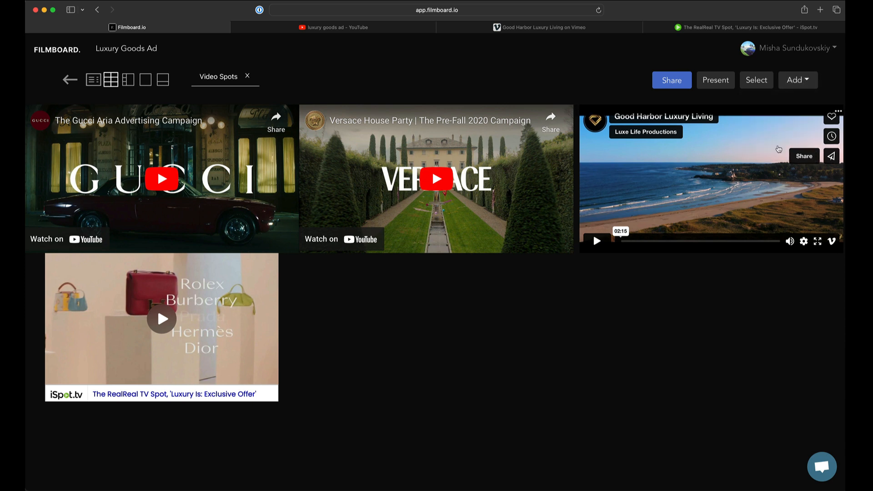
click(297, 77)
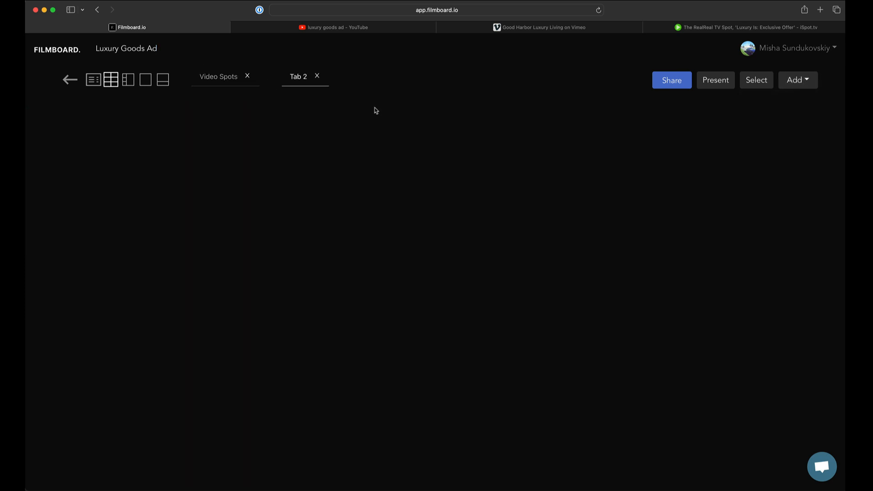
click(301, 76)
drag(410, 261, 360, 250)
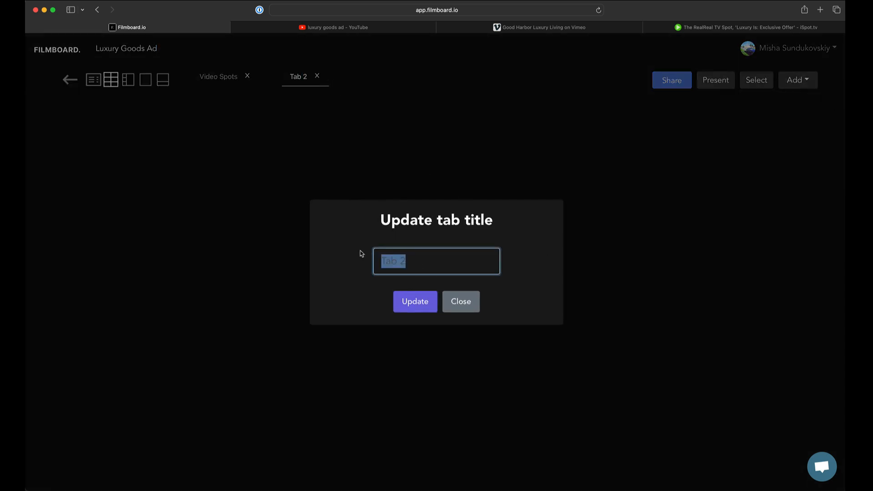
text(Still references)
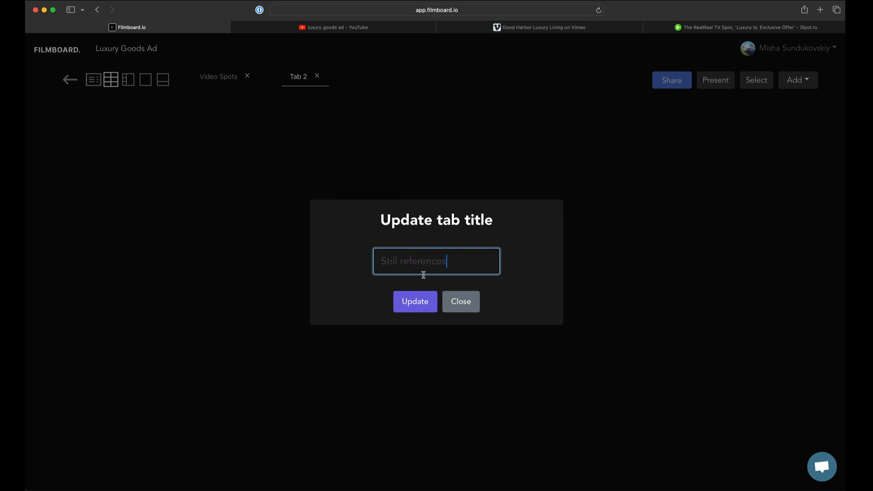
click(415, 301)
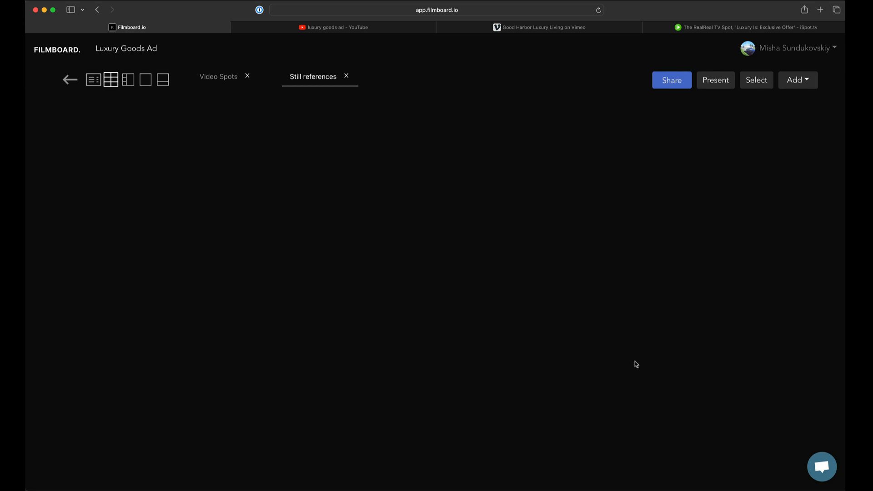
Search the Pexels stock library for "luxury goods" to add images to the Still references tab
click(807, 88)
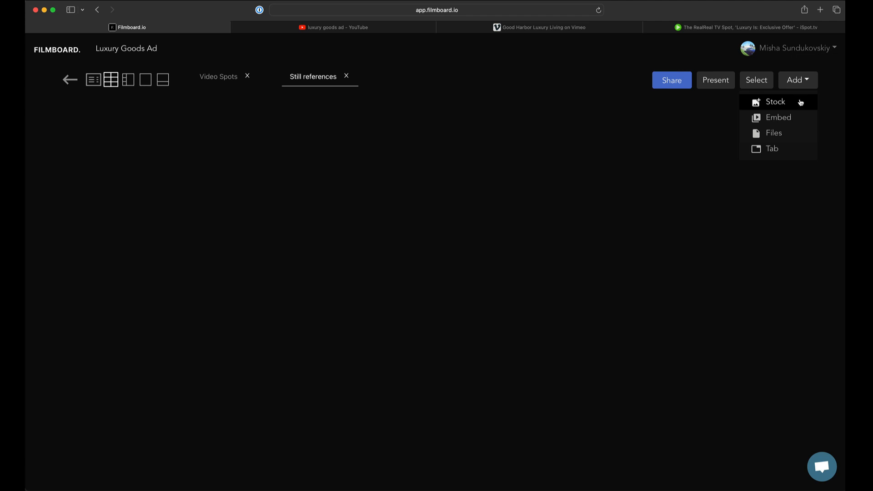
click(800, 102)
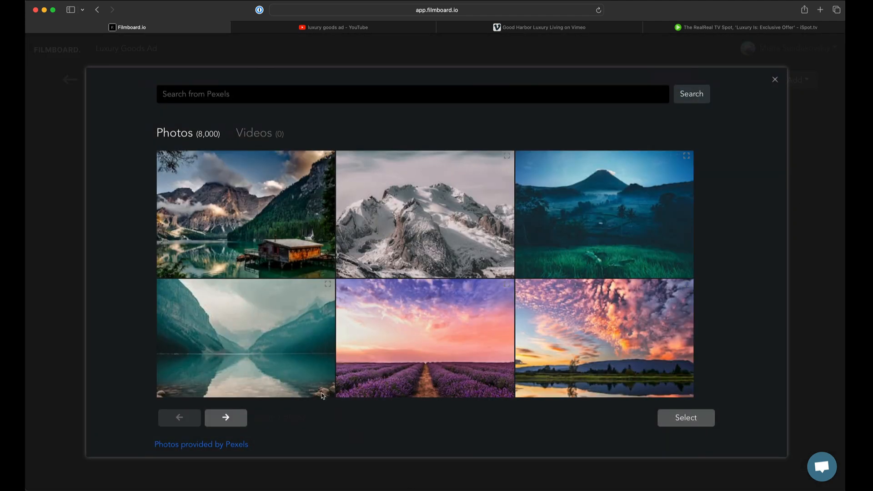
click(261, 92)
text(luc)
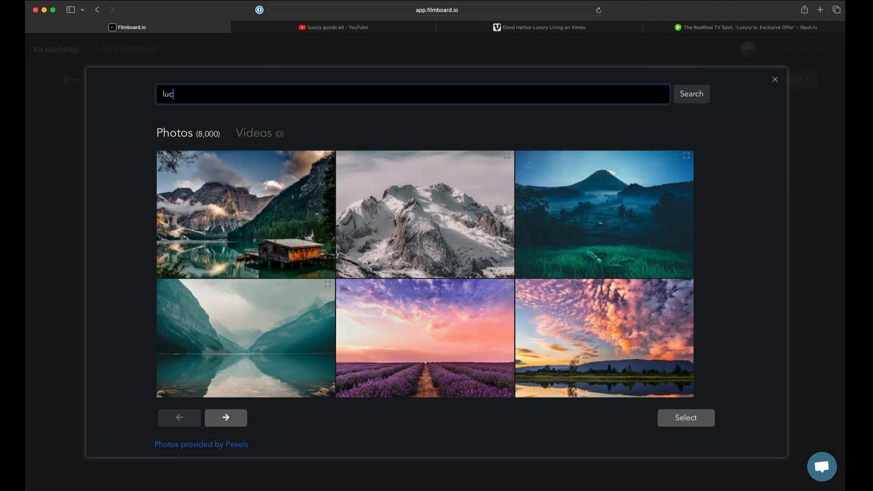
text(ury goods)
click(691, 93)
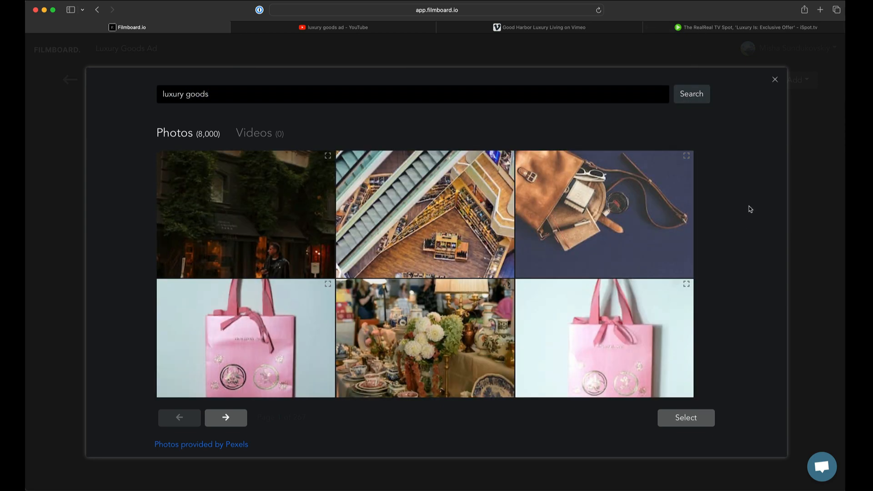
Browse to the second page of Pexels photo results and select the yacht deck photo and both photos of the man on the bow
scroll(473, 341, down, 10)
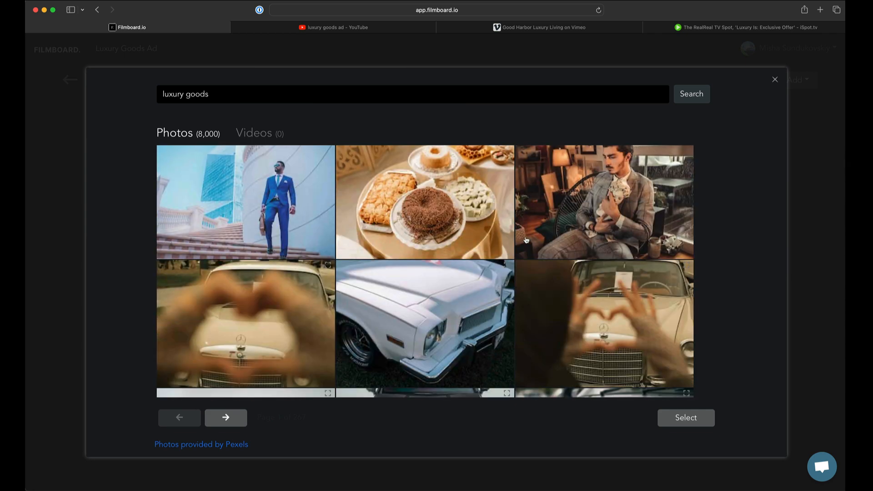
scroll(523, 362, down, 10)
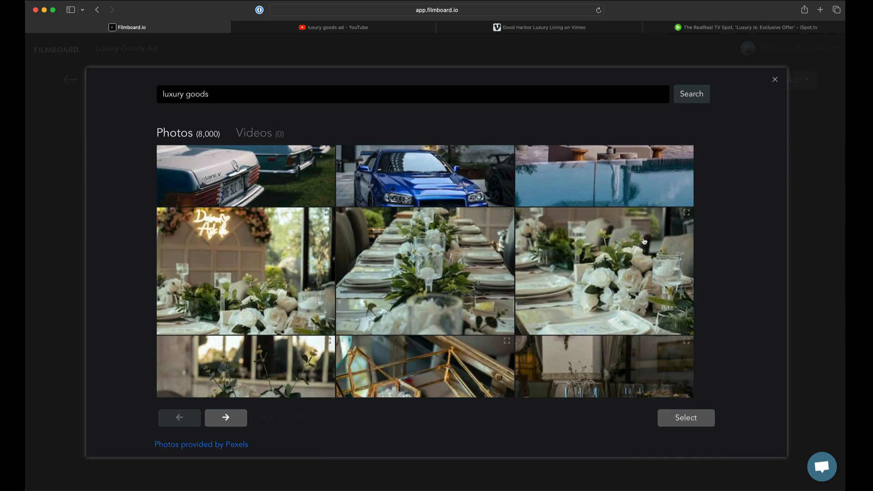
scroll(539, 357, down, 2)
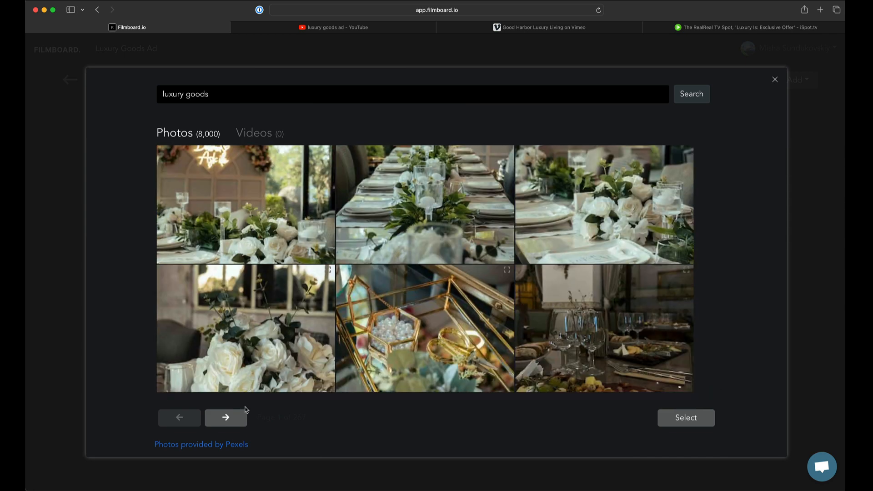
click(226, 417)
scroll(473, 345, down, 3)
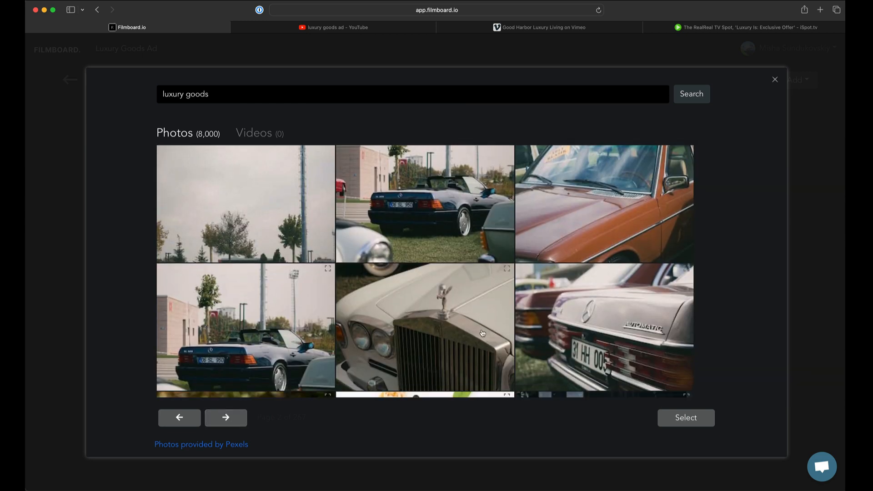
scroll(473, 352, down, 8)
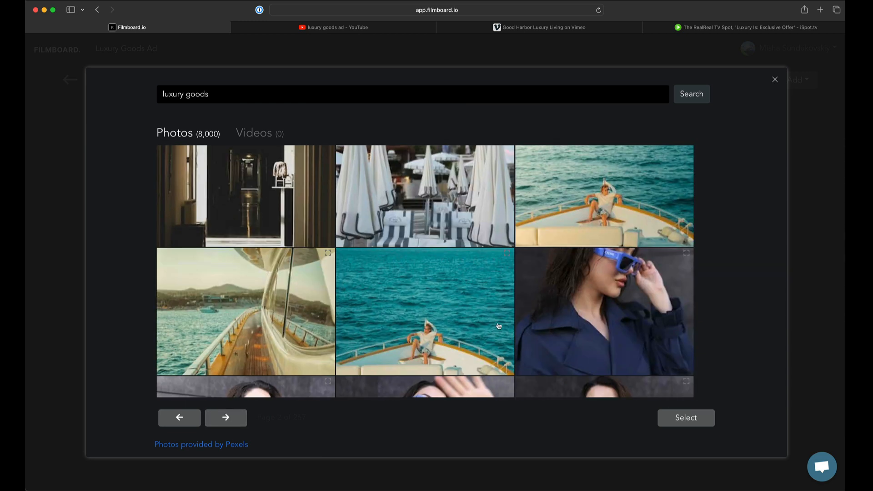
scroll(449, 345, down, 3)
scroll(461, 272, up, 3)
click(282, 253)
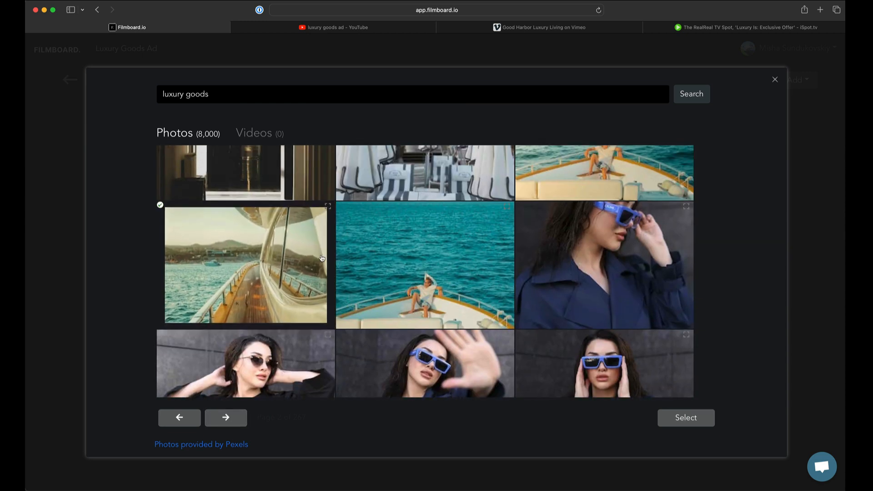
click(425, 268)
scroll(543, 275, up, 2)
click(543, 272)
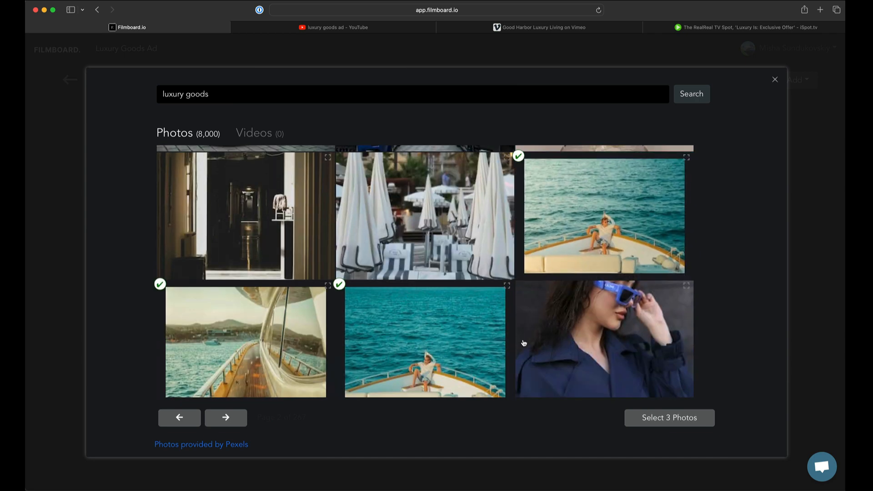
Switch the stock results to videos and select the black satin fabric clip
scroll(541, 318, down, 5)
scroll(540, 340, down, 4)
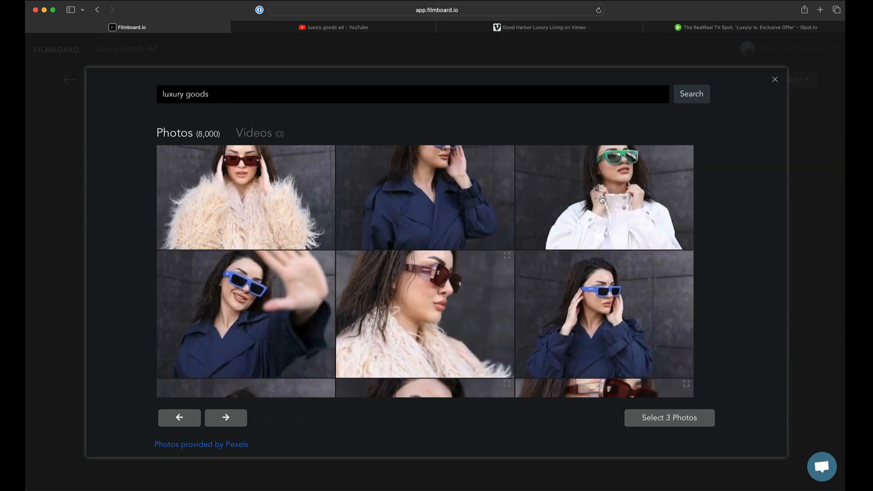
click(263, 133)
scroll(690, 334, down, 5)
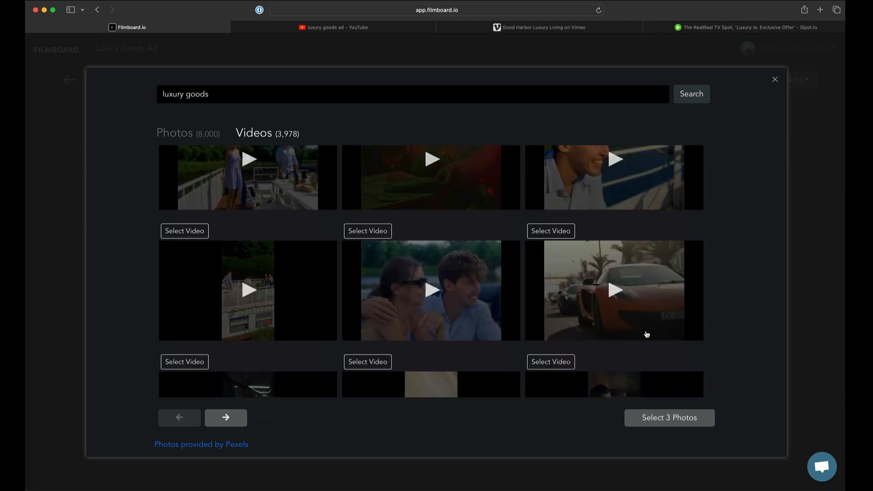
scroll(587, 346, down, 5)
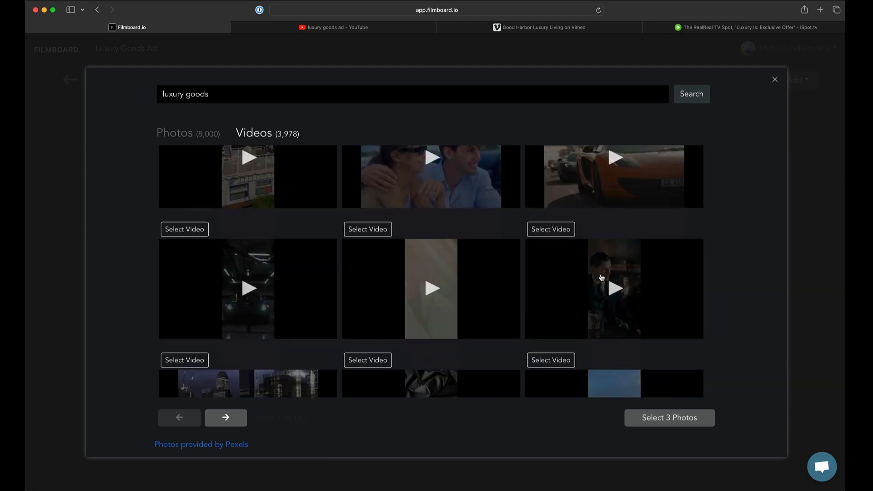
scroll(582, 328, down, 2)
scroll(588, 259, up, 4)
scroll(587, 266, down, 1)
scroll(576, 294, down, 2)
click(367, 255)
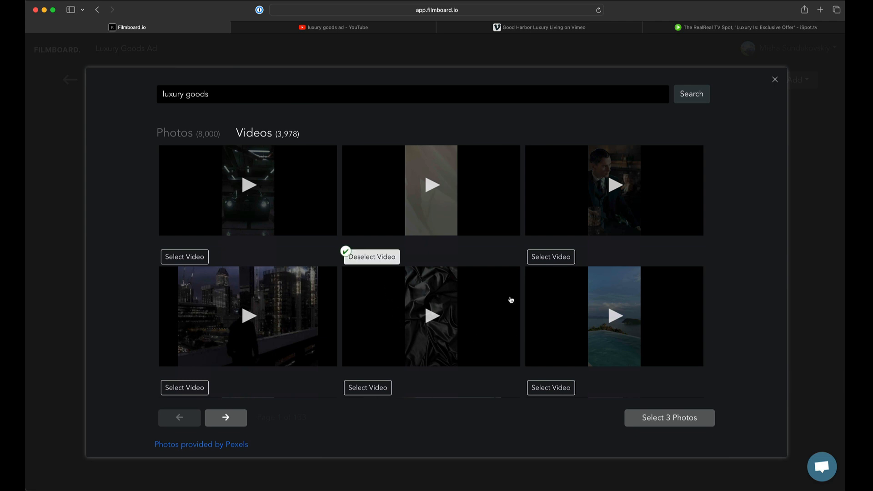
Select the clip of the blonde woman in a black dress and add the selected photos and videos to the tab
scroll(523, 318, down, 1)
scroll(572, 305, down, 3)
scroll(652, 228, down, 2)
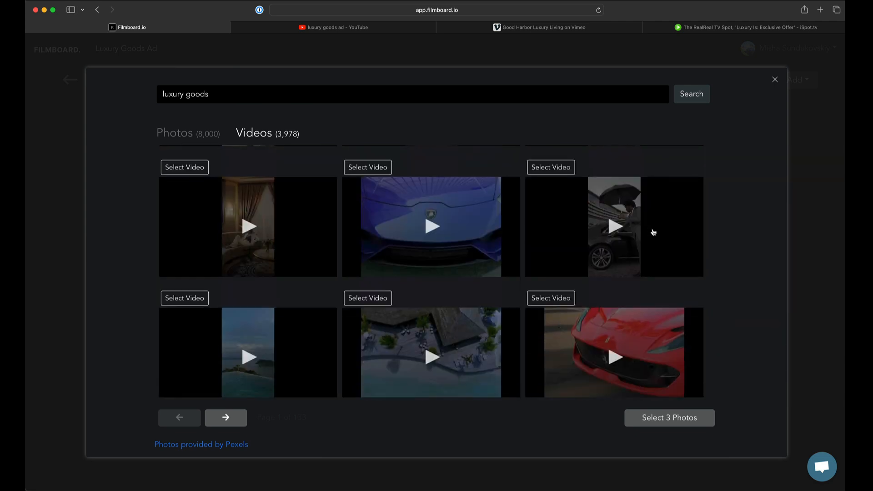
scroll(620, 273, down, 2)
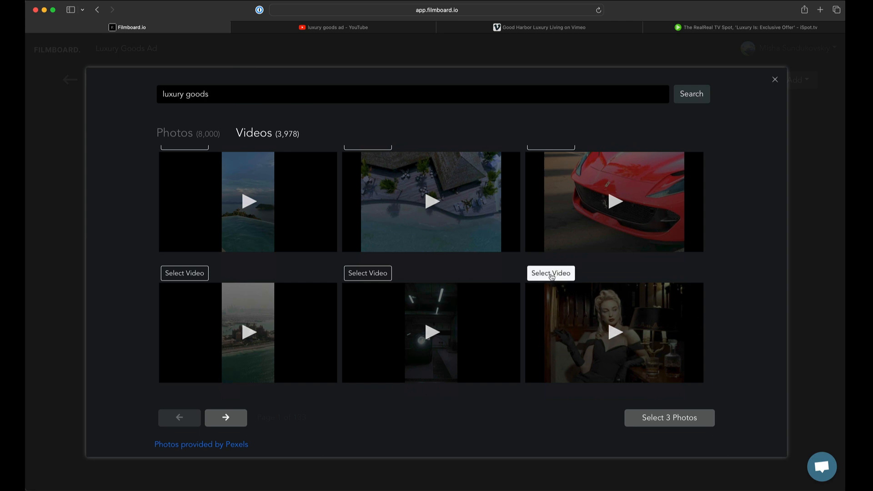
click(559, 274)
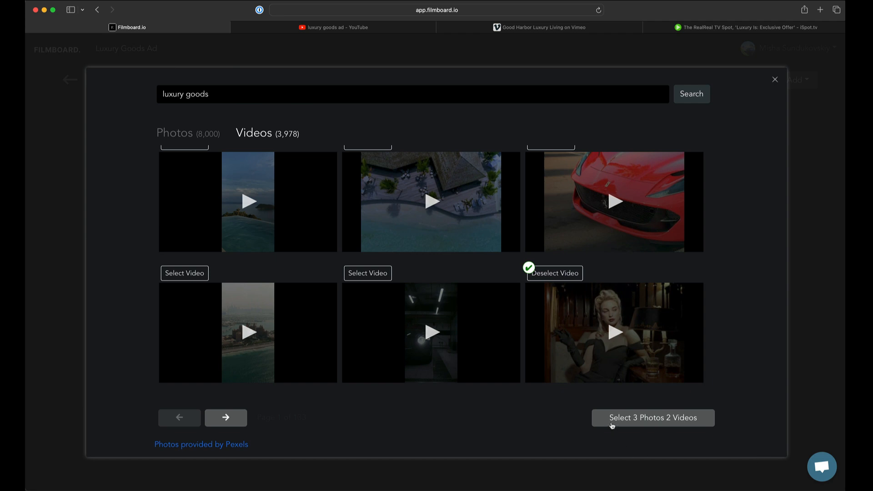
click(667, 418)
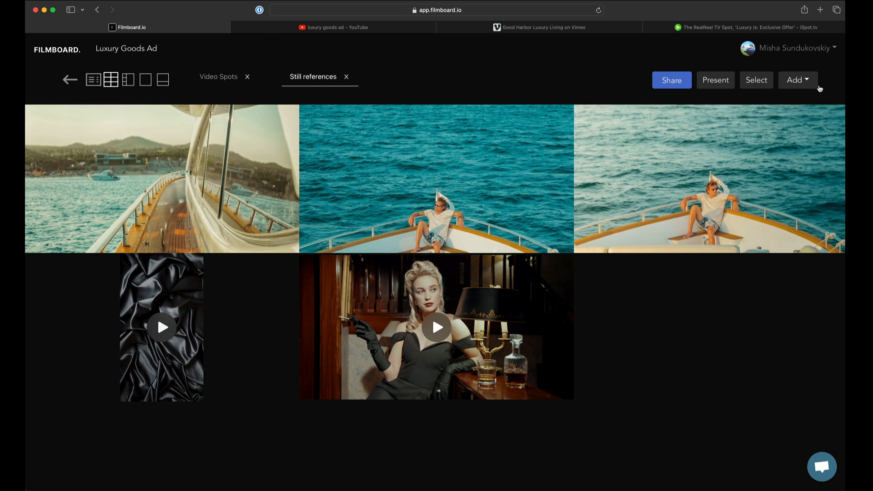
click(798, 80)
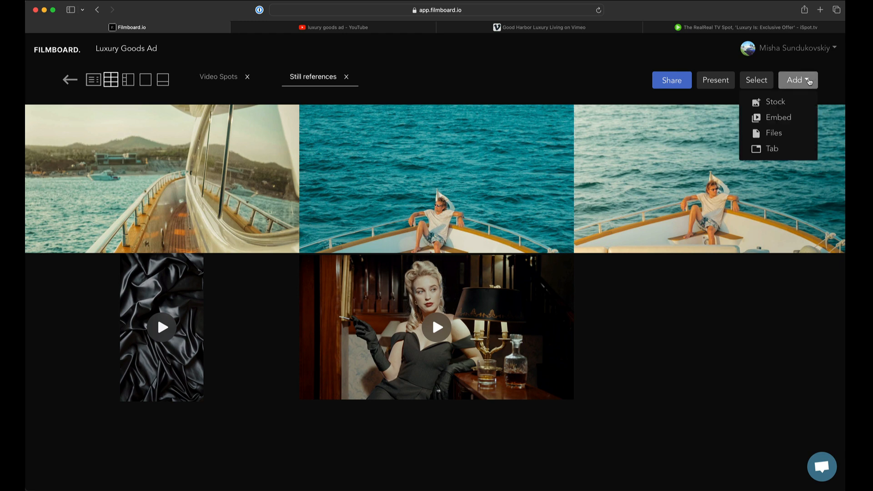
click(782, 133)
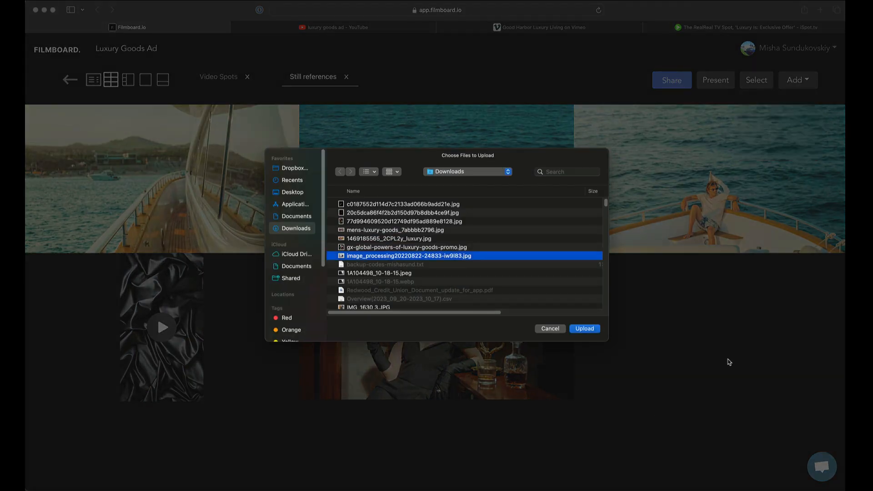
key(shift+Up)
key(shift+Up)
key(shift+Up)
key(shift+Up)
key(shift+Up)
key(shift+Up)
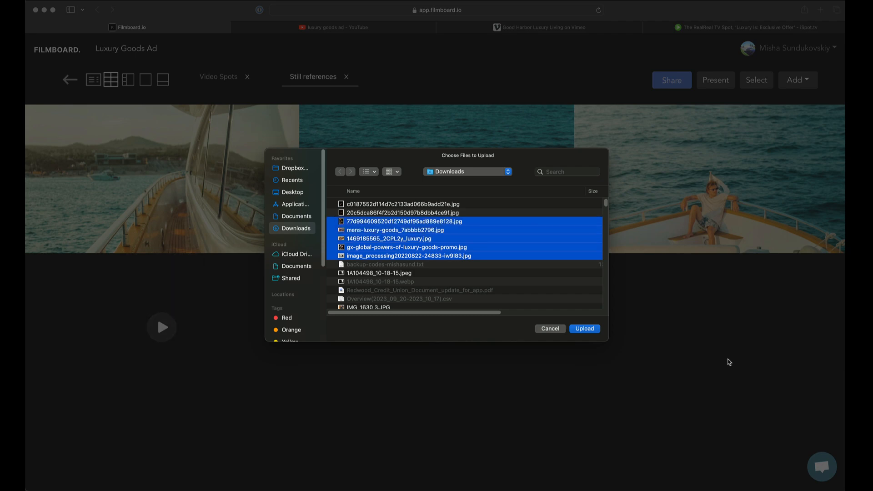
click(588, 329)
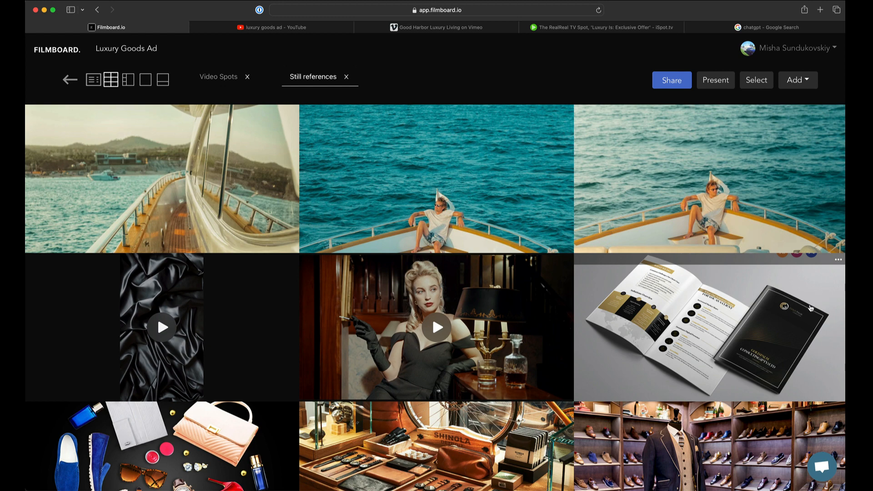
Look over the images in the Still references grid and briefly play and pause the satin fabric and blonde woman clips
scroll(769, 357, down, 5)
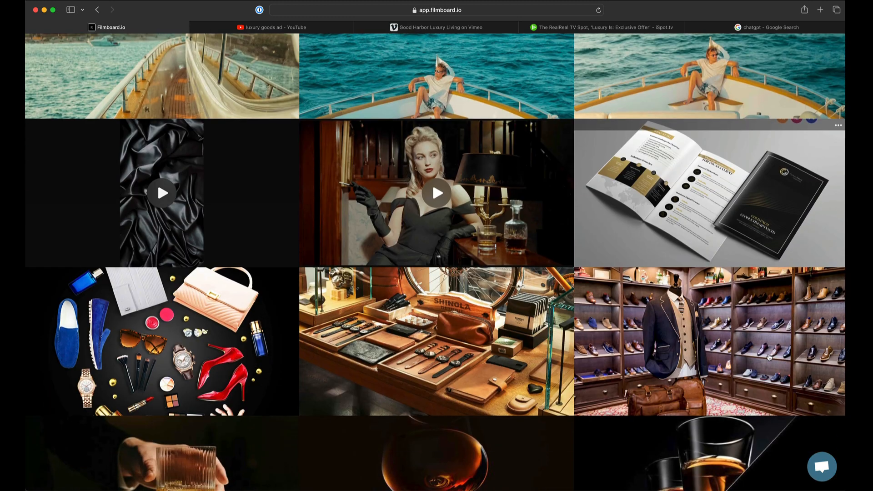
scroll(774, 303, up, 3)
scroll(774, 303, up, 2)
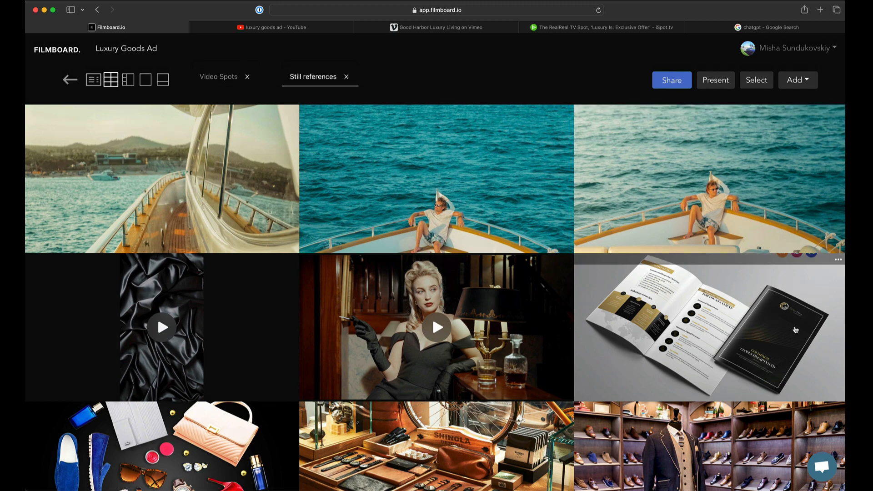
scroll(769, 357, down, 5)
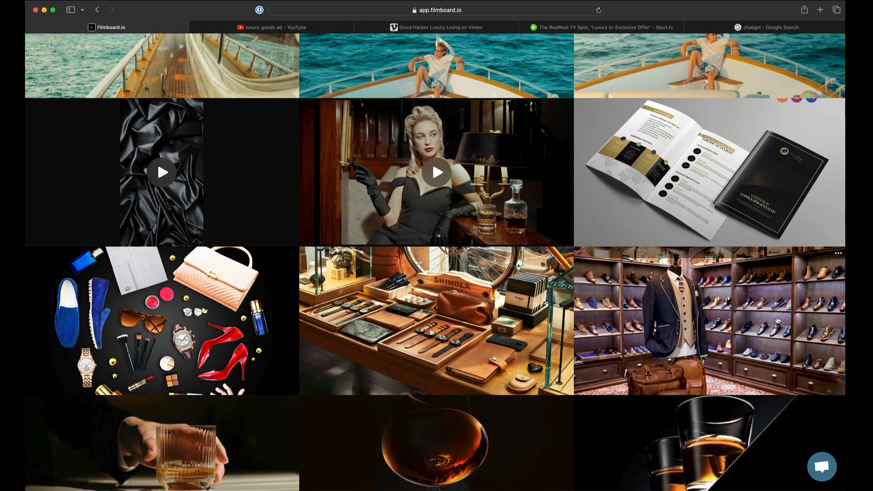
scroll(771, 329, up, 5)
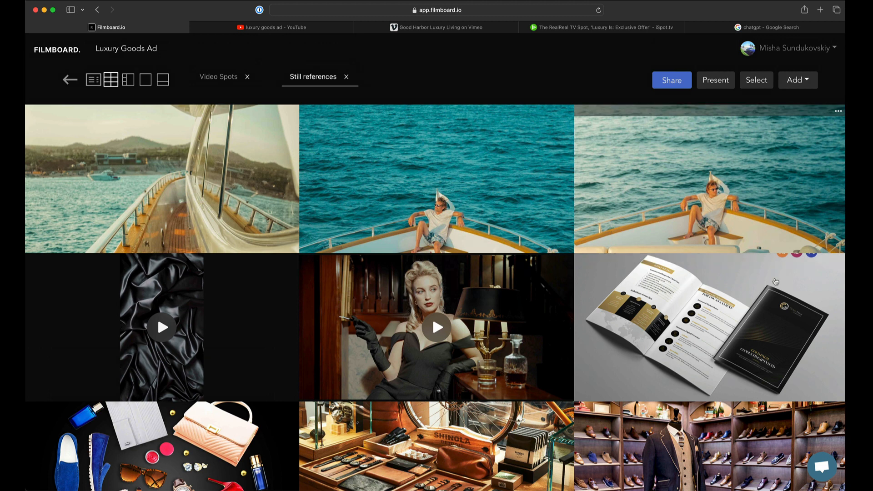
click(160, 328)
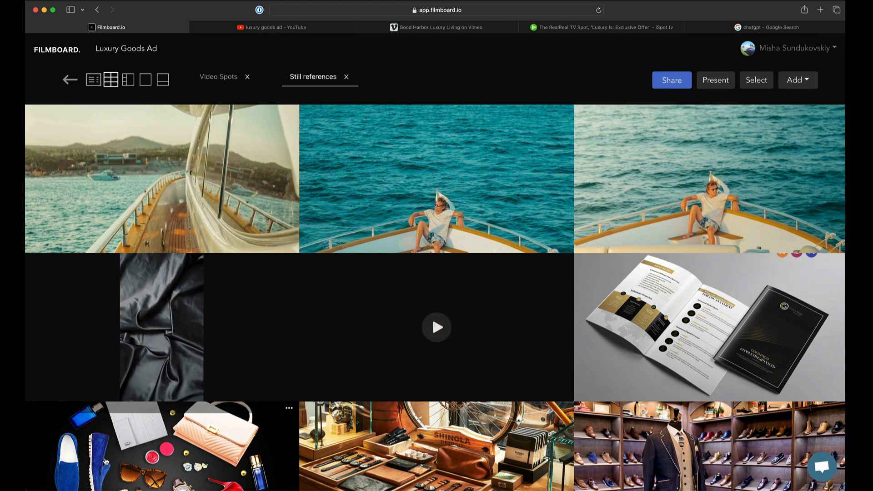
click(52, 391)
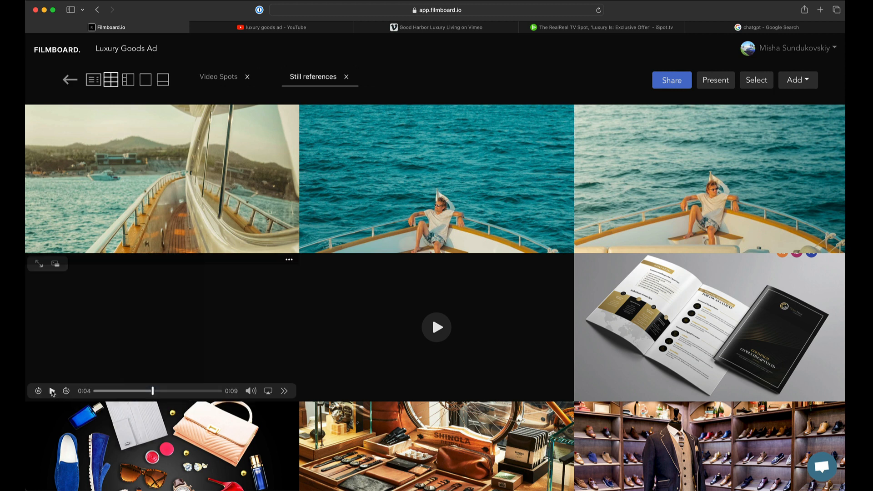
click(437, 362)
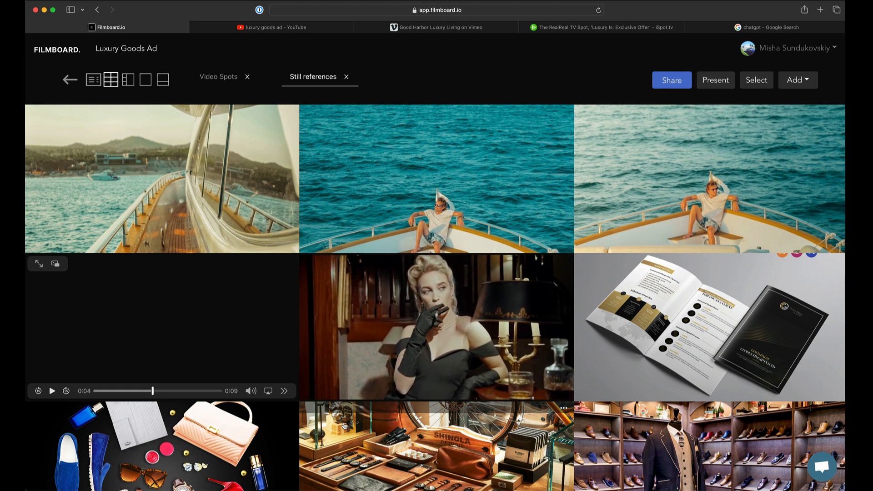
click(327, 390)
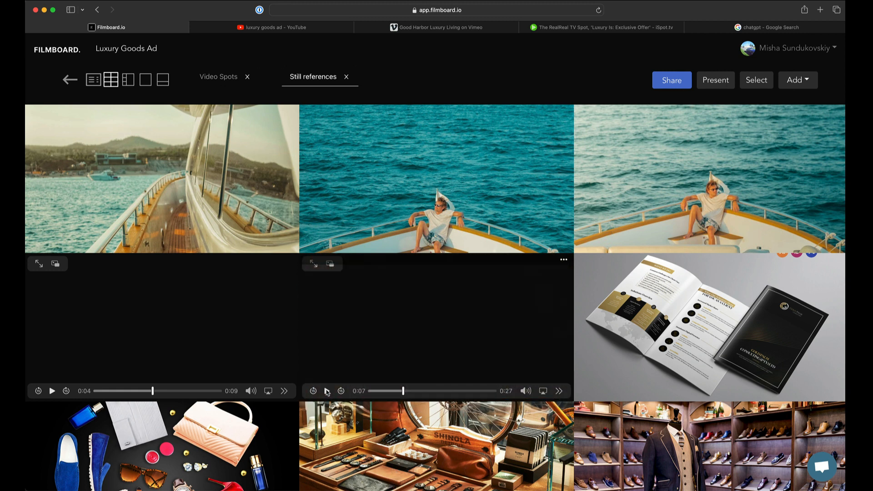
On the Video Spots tab, open the Gucci Aria video for editing and bring up its trim and screenshot options
click(219, 78)
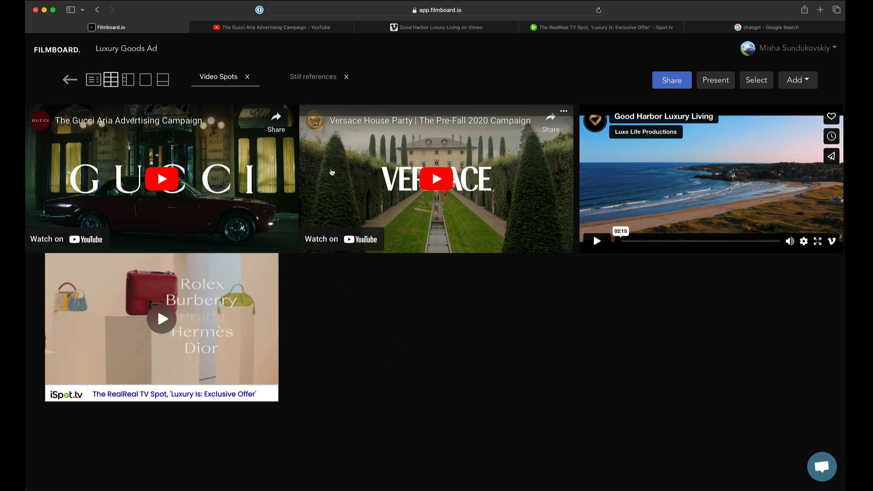
click(292, 113)
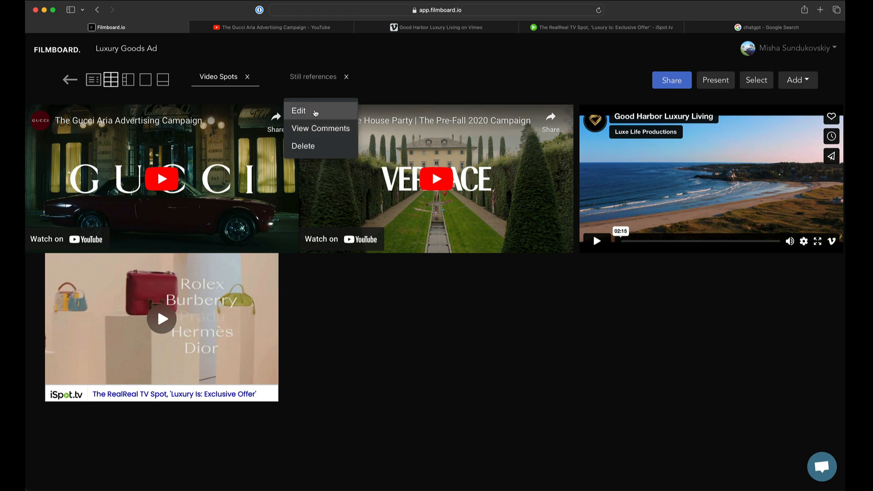
click(323, 112)
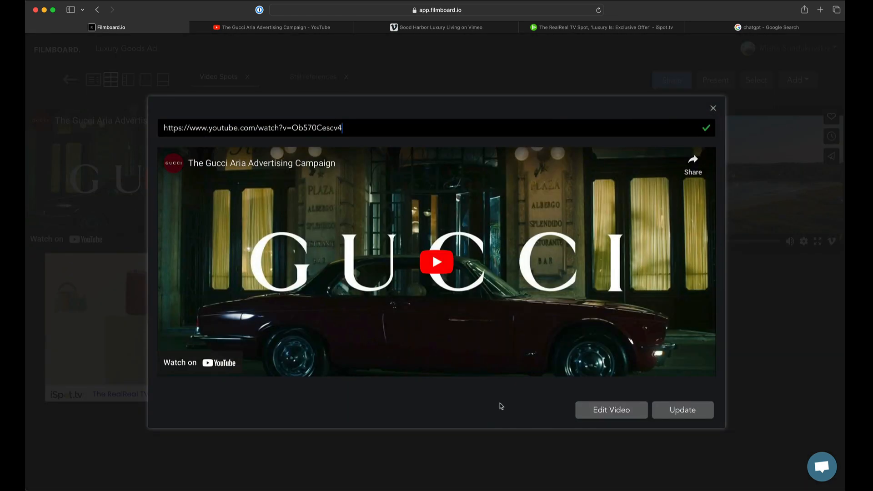
click(609, 411)
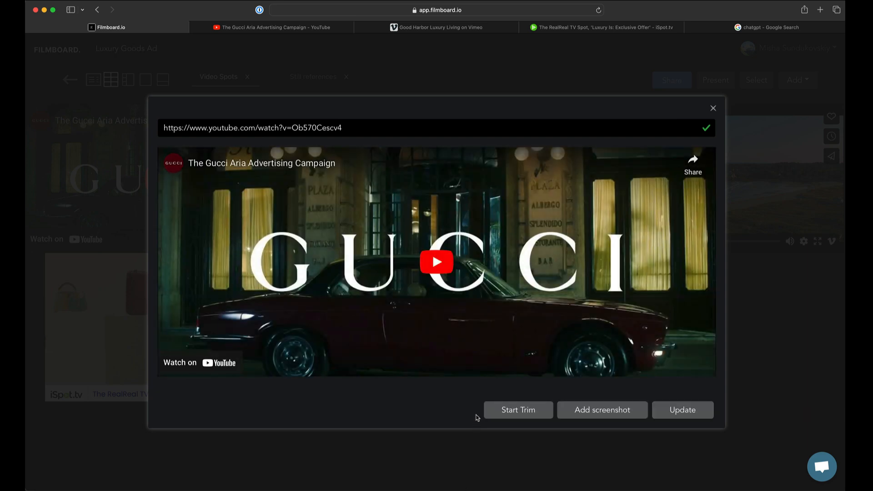
Play the Gucci Aria video at a lower volume and pause it at 0:20
click(449, 273)
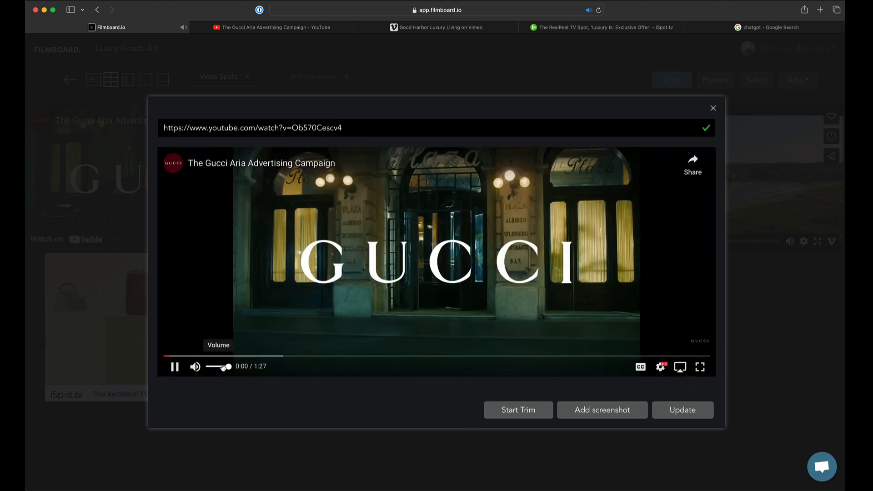
drag(223, 367, 211, 367)
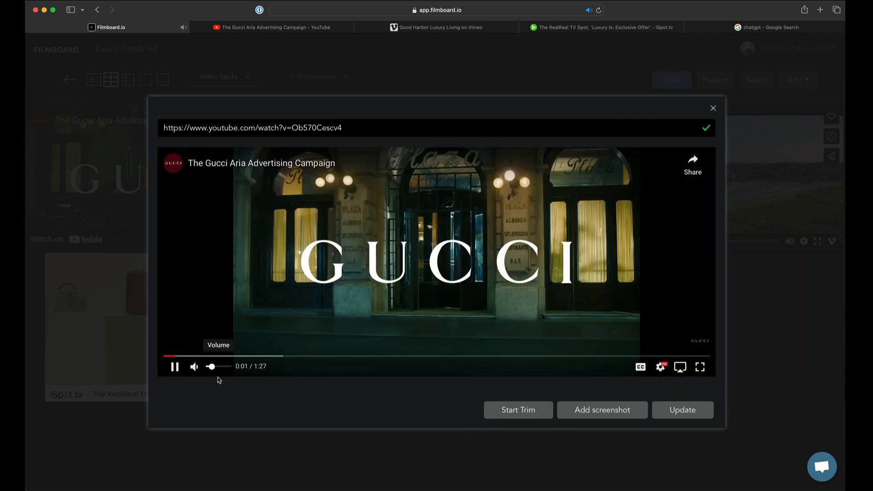
click(291, 356)
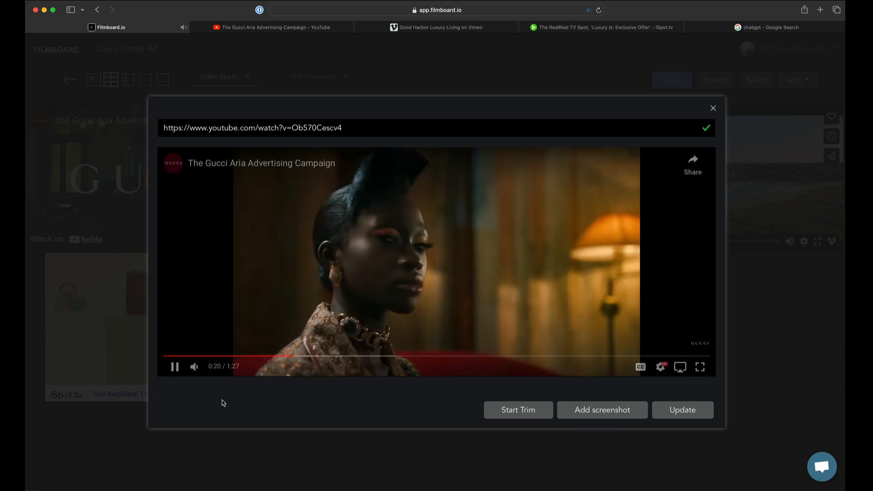
drag(292, 356, 441, 357)
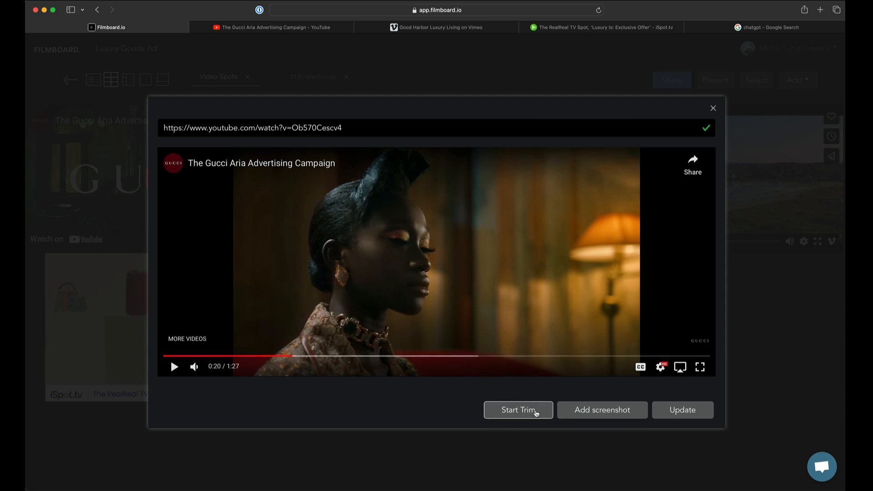
Trim the Gucci Aria video to the section from 0:20 to 0:45 and update the board with it
click(536, 412)
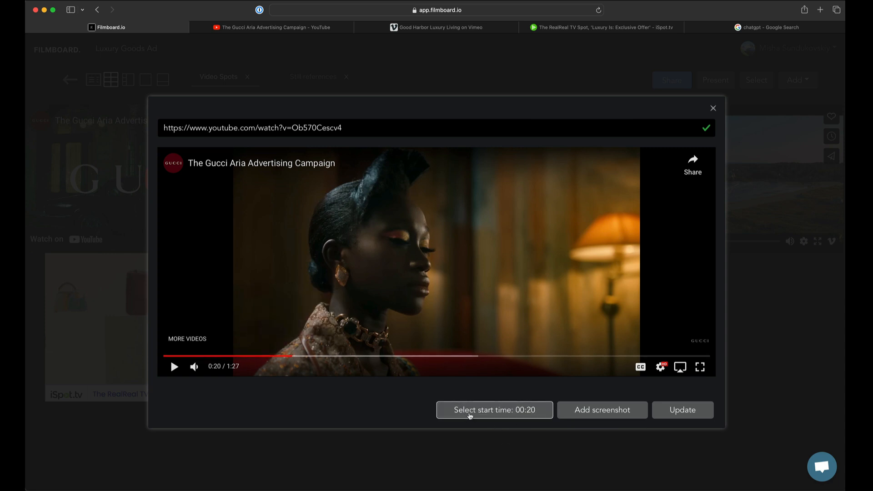
click(470, 415)
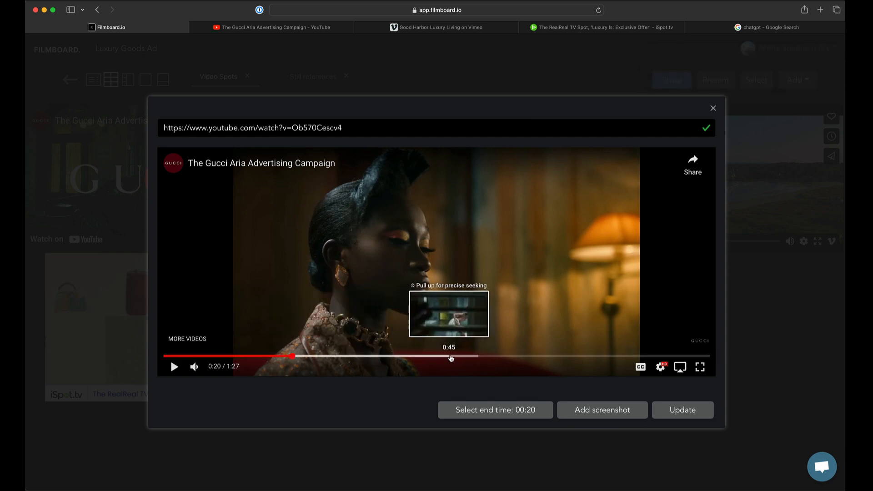
click(453, 357)
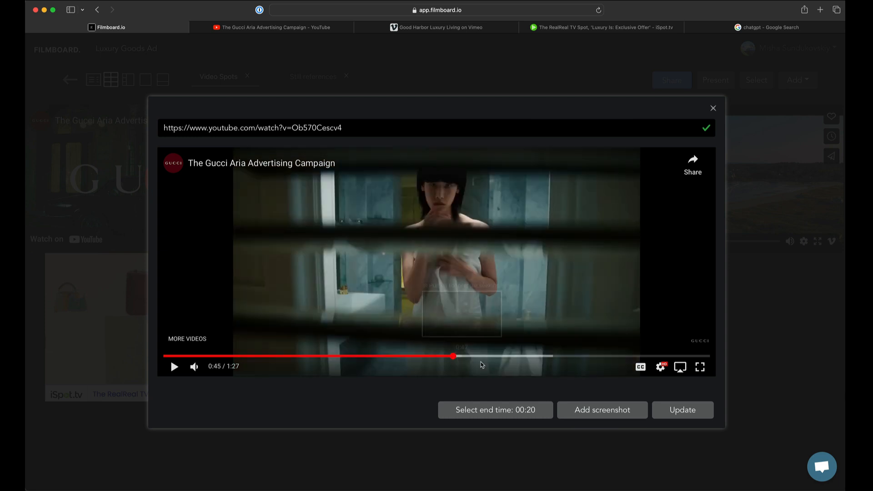
click(513, 410)
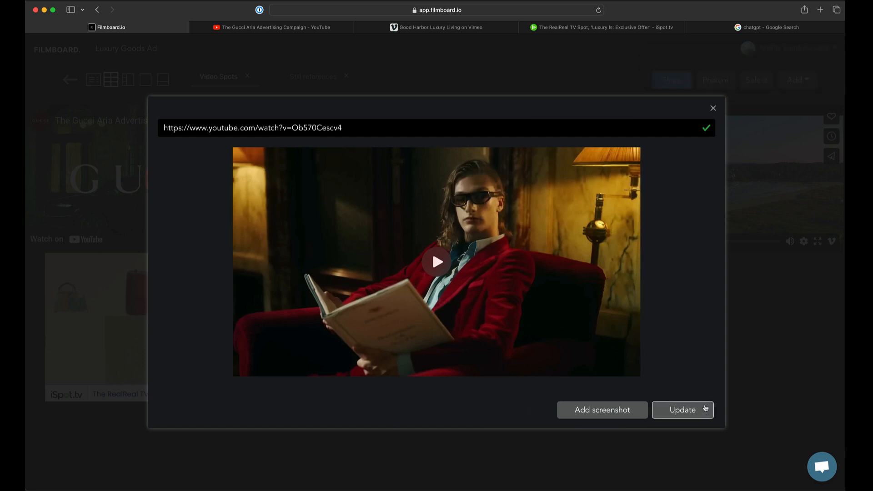
click(706, 408)
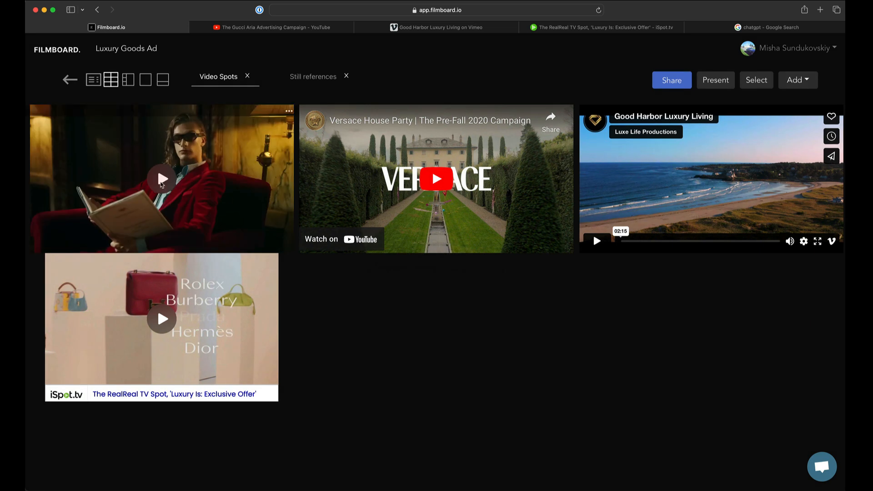
Preview the trimmed Gucci Aria clip in the grid, then view it in the single-item layout and in presentation mode
click(162, 179)
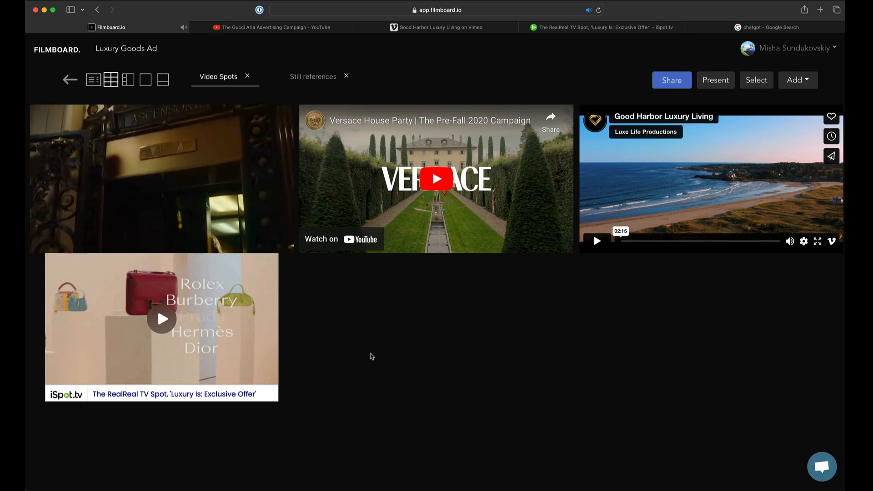
click(53, 244)
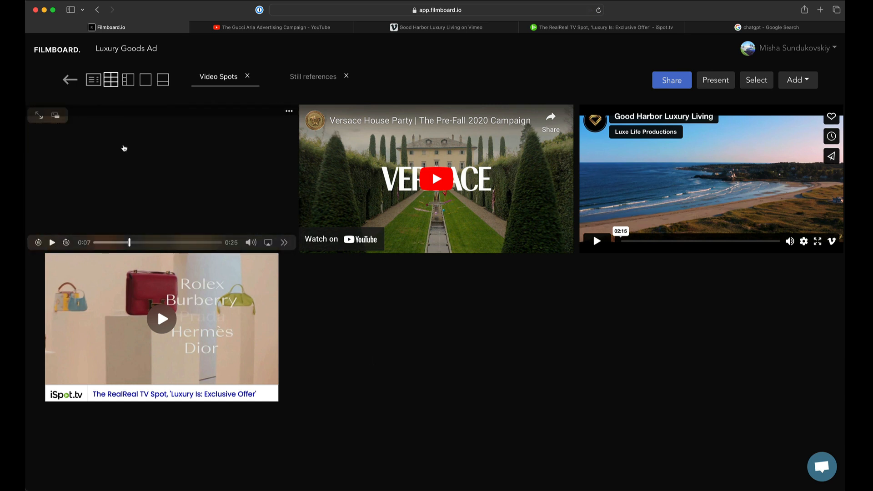
click(146, 80)
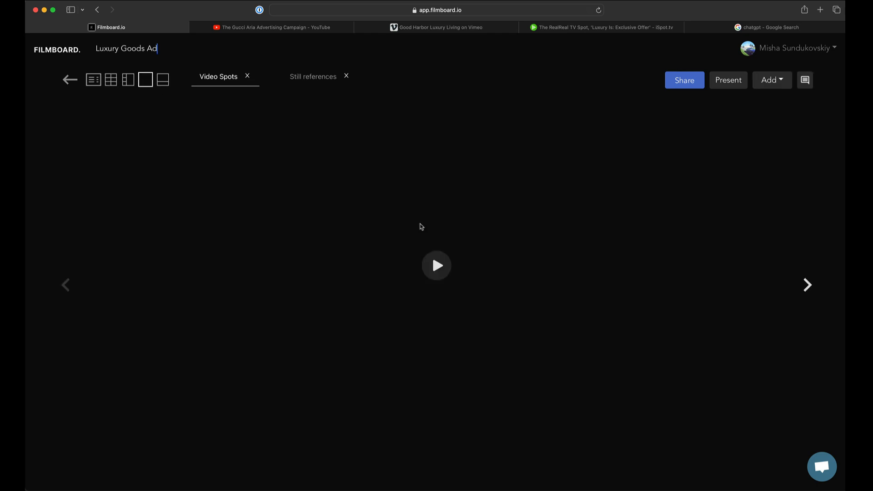
click(728, 80)
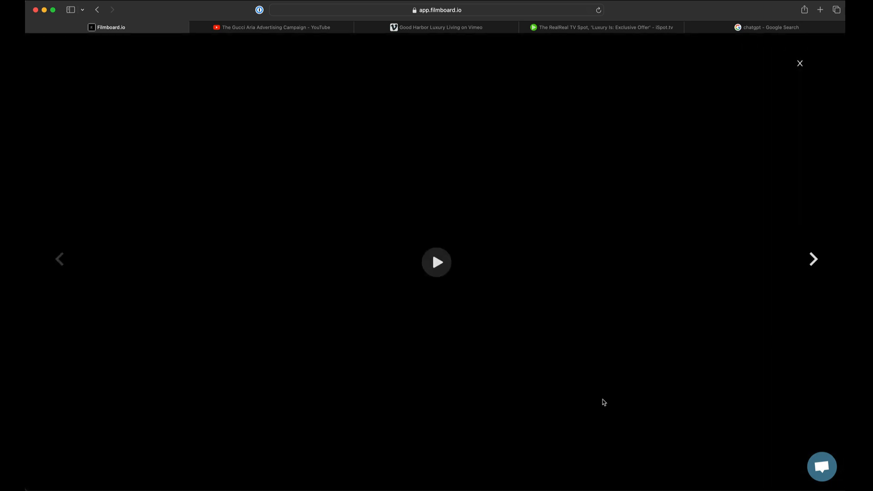
click(437, 272)
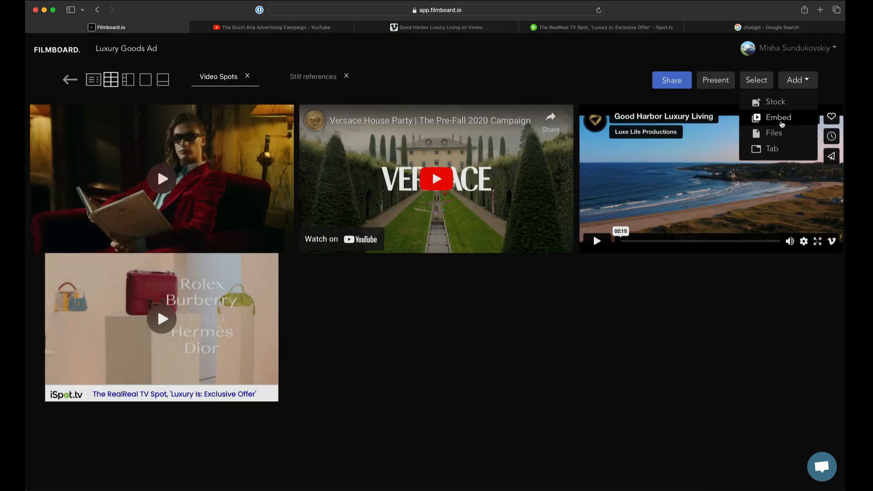
click(780, 119)
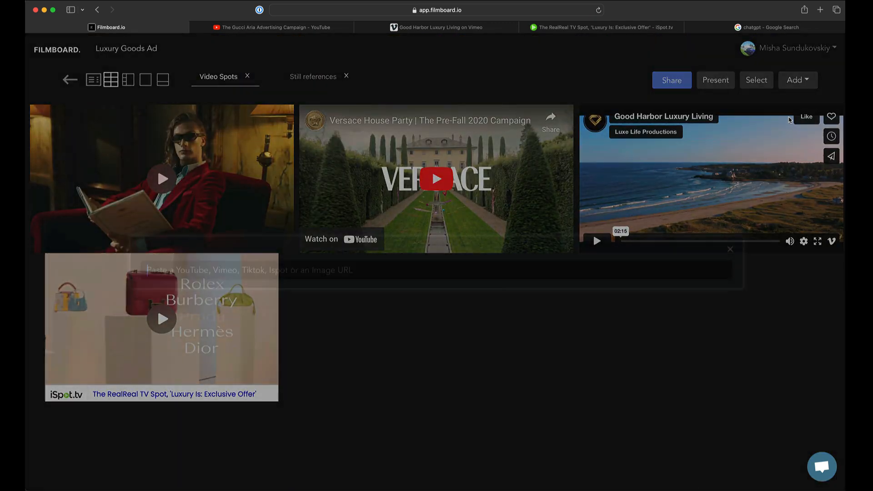
text(https://www.youtube.com/watch?v=Dk870Cwaor4)
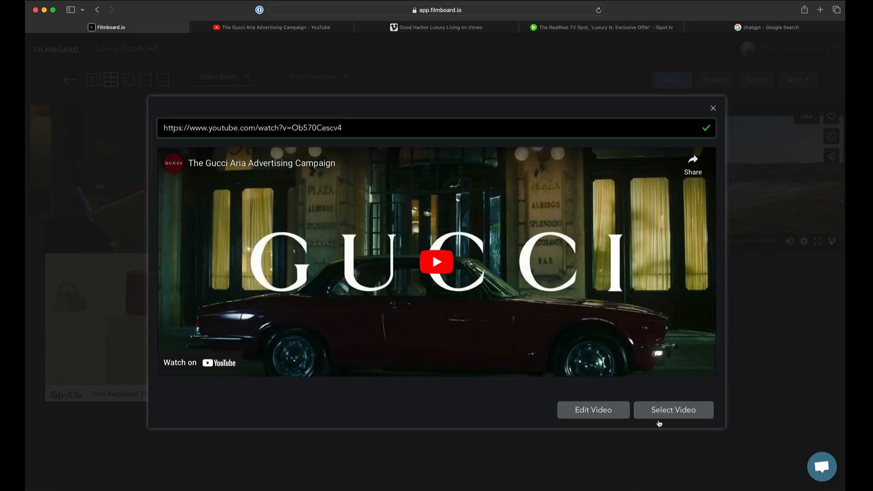
click(668, 410)
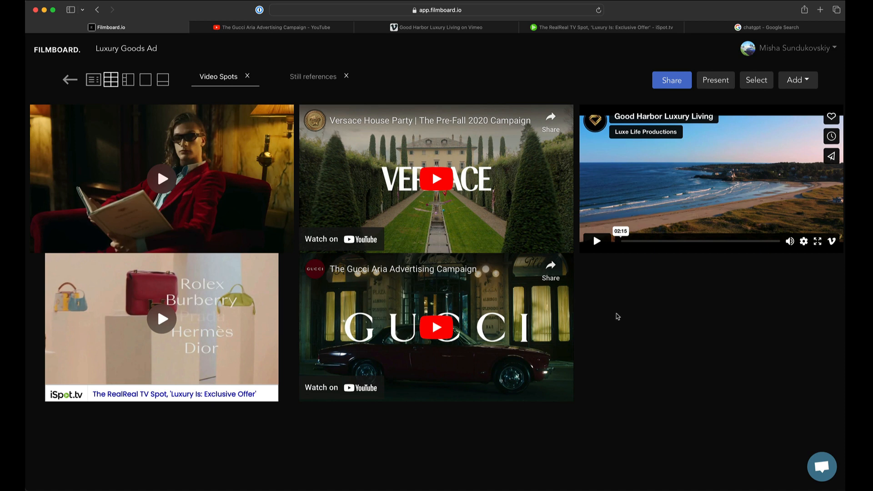
Open the full-length Gucci Aria embed for editing with its trim and screenshot options
click(565, 261)
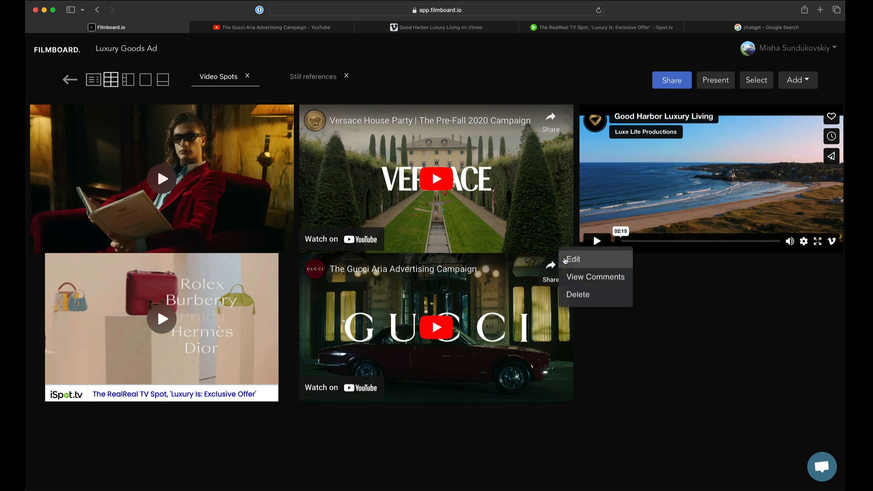
click(574, 257)
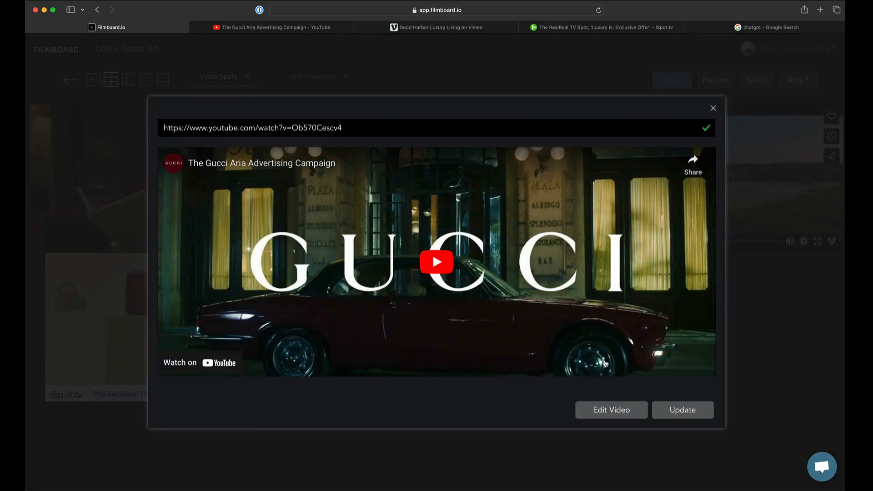
click(609, 411)
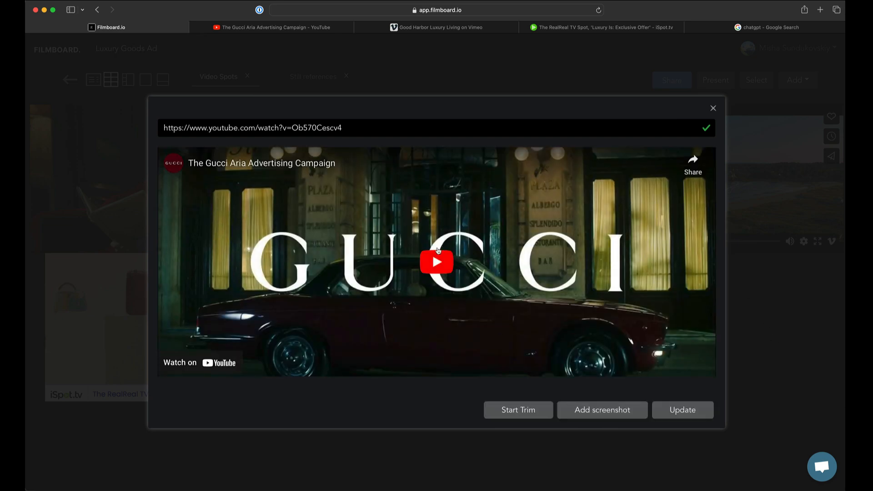
Mute the Gucci Aria video and add a screenshot of the blonde woman in the patterned jacket at 0:30
click(438, 250)
click(174, 366)
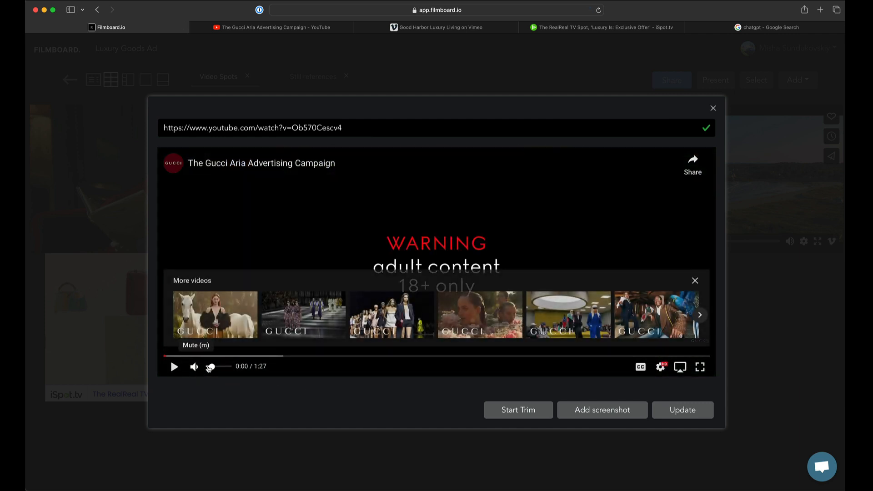
click(209, 367)
click(346, 356)
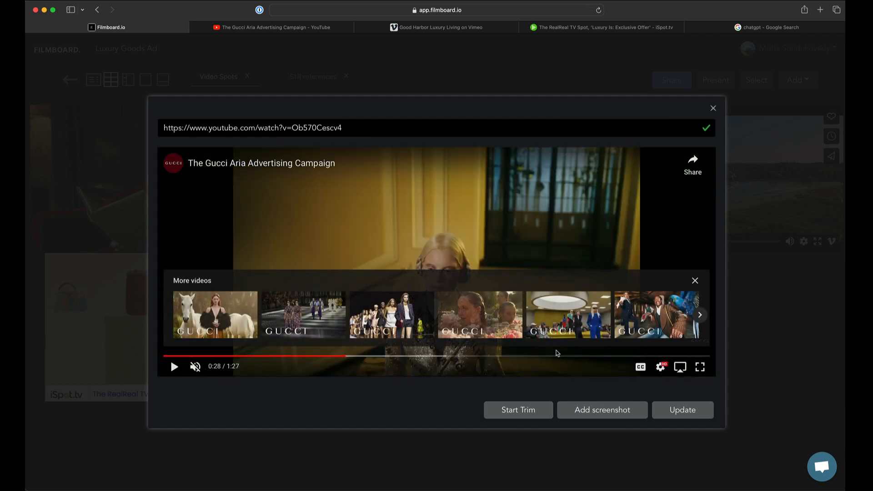
click(694, 280)
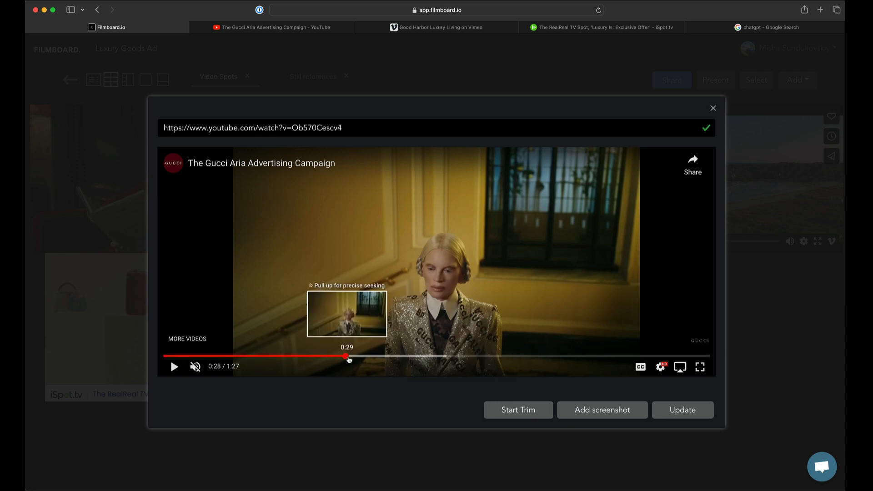
click(349, 357)
click(353, 357)
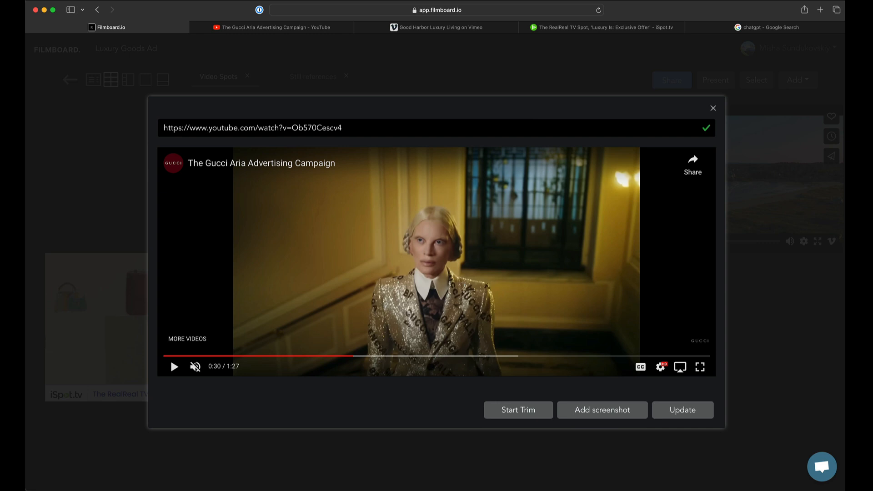
click(615, 412)
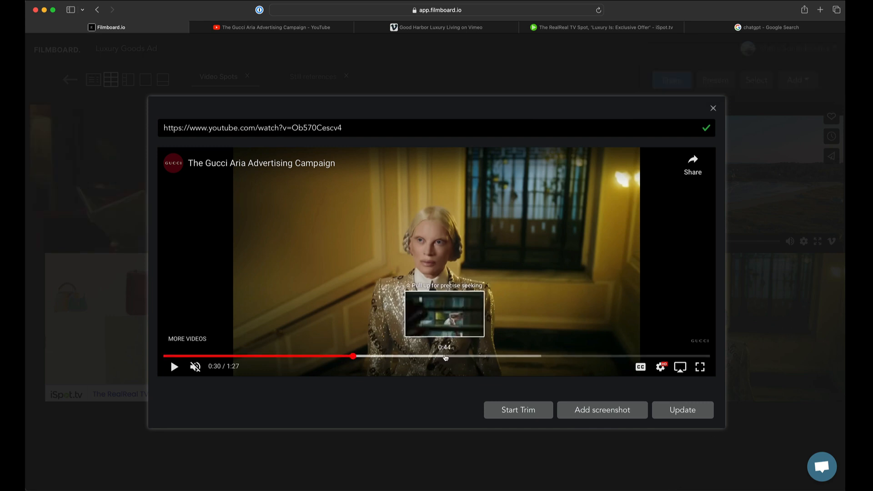
Add a screenshot of the embracing couple in the red bedroom at 0:56
click(445, 356)
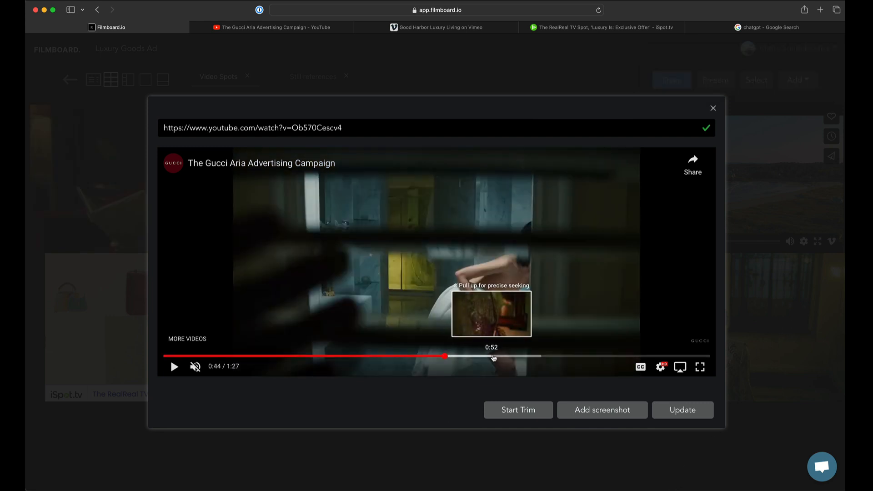
click(493, 356)
click(520, 356)
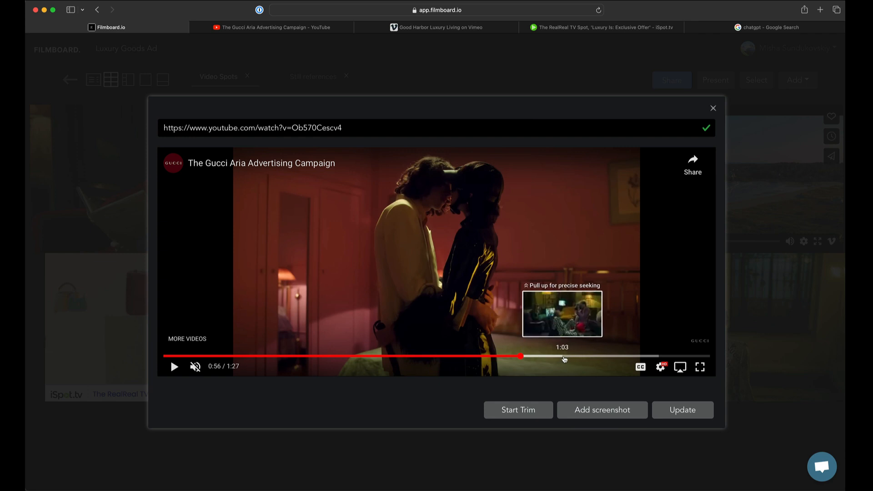
click(602, 412)
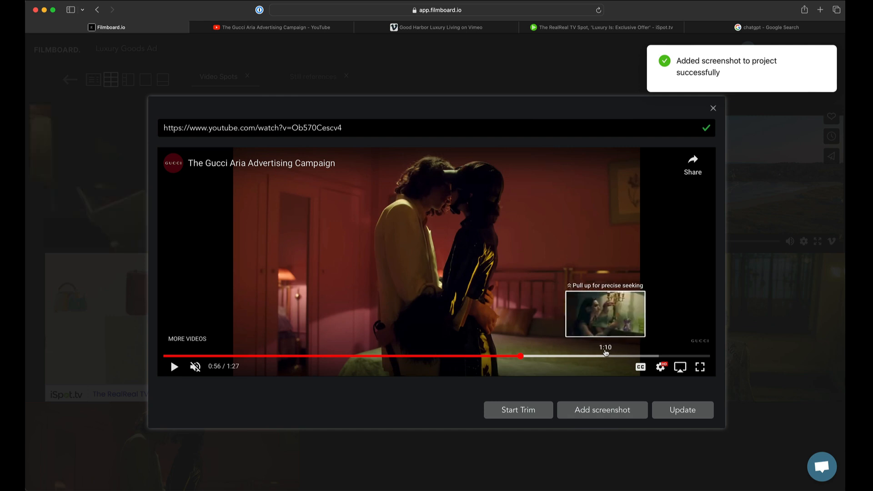
Add a screenshot of the long-haired figure by the candelabra at 1:10 and close the video editor
click(609, 354)
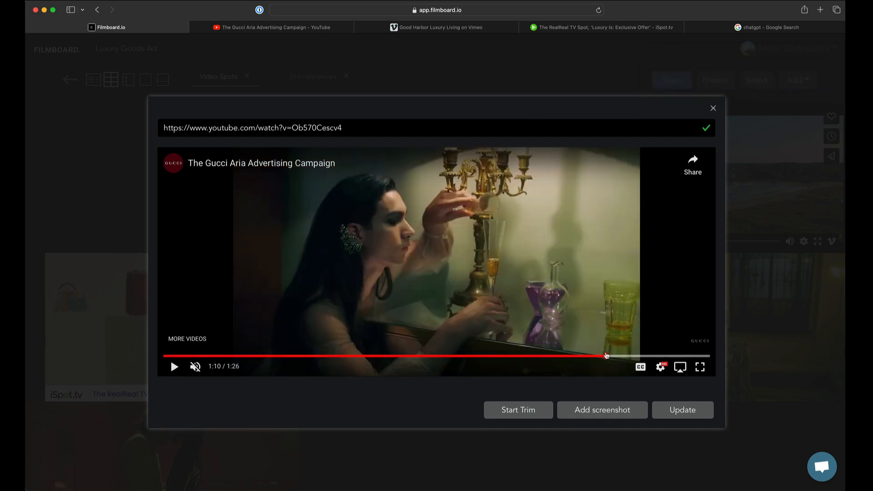
click(607, 411)
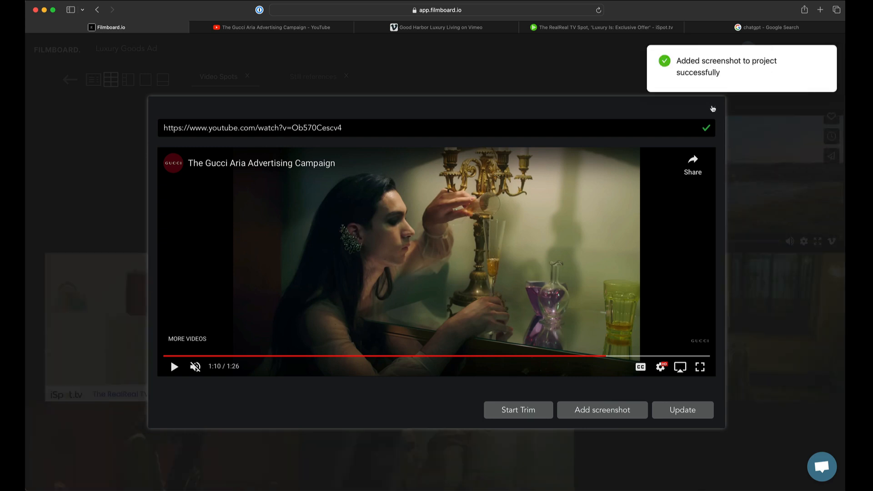
click(712, 108)
Try to rearrange the embracing couple and candelabra screenshots within the Video Spots grid
scroll(593, 233, down, 2)
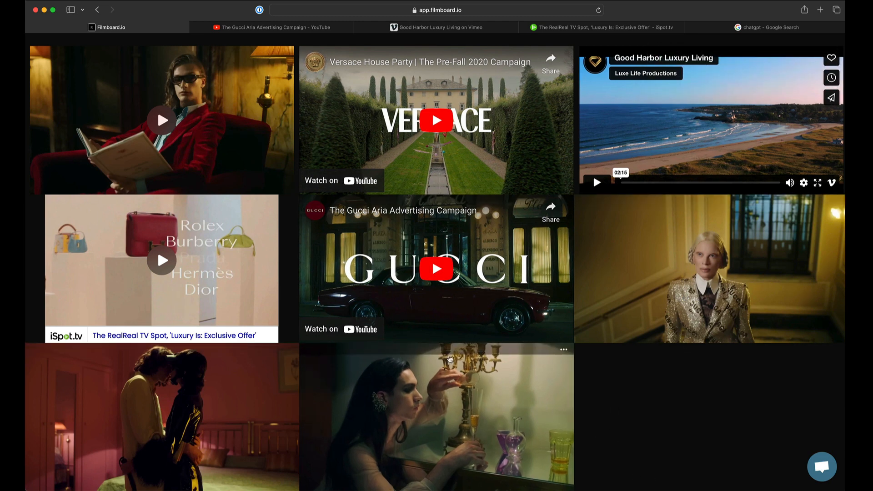
drag(459, 351, 400, 377)
drag(246, 374, 286, 362)
scroll(205, 228, up, 2)
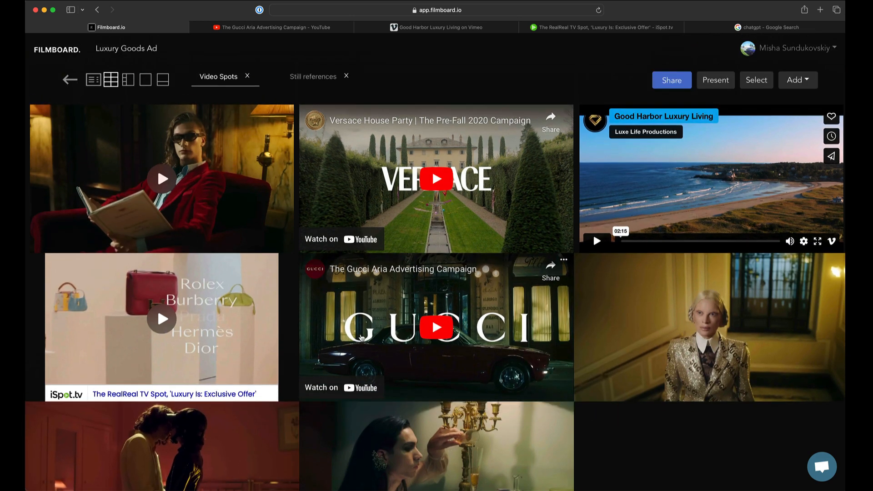
In the thumbnail sidebar layout, move the candelabra screenshot ahead of the embracing couple, and return to the grid layout
click(129, 81)
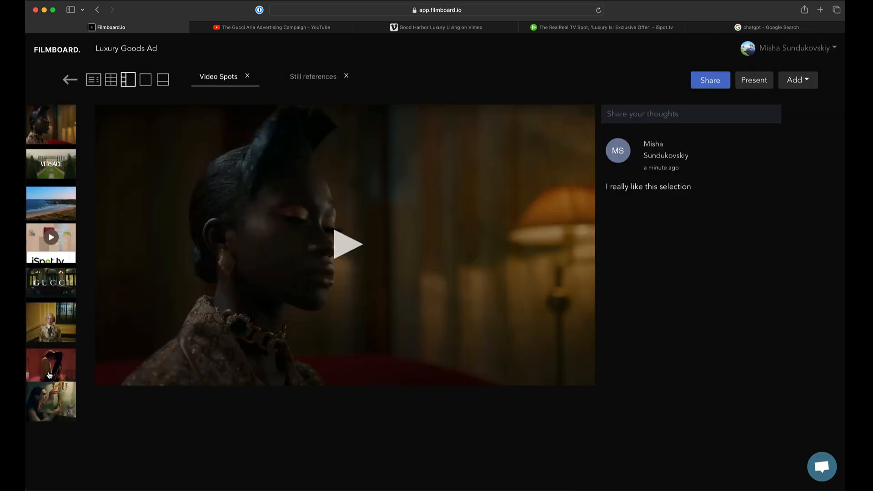
drag(50, 408, 60, 371)
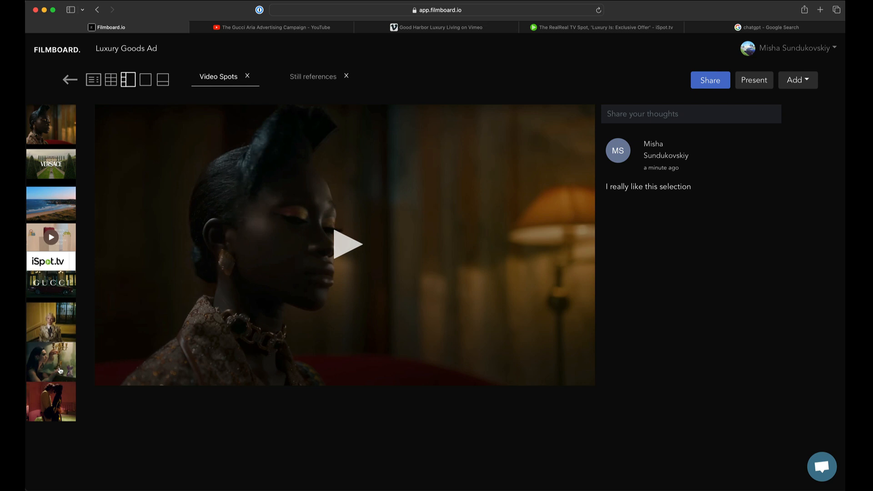
click(111, 81)
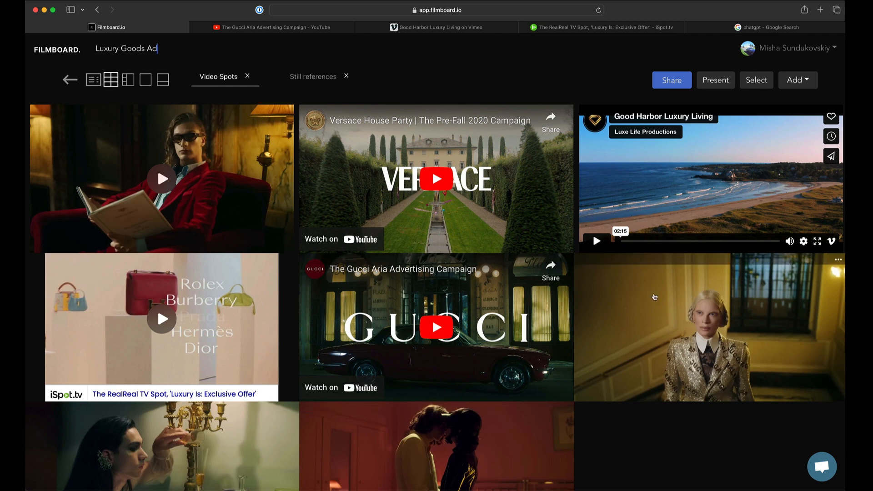
Move the three Gucci screenshots from Video Spots to the Still references tab of the Luxury Goods Ad board
click(762, 80)
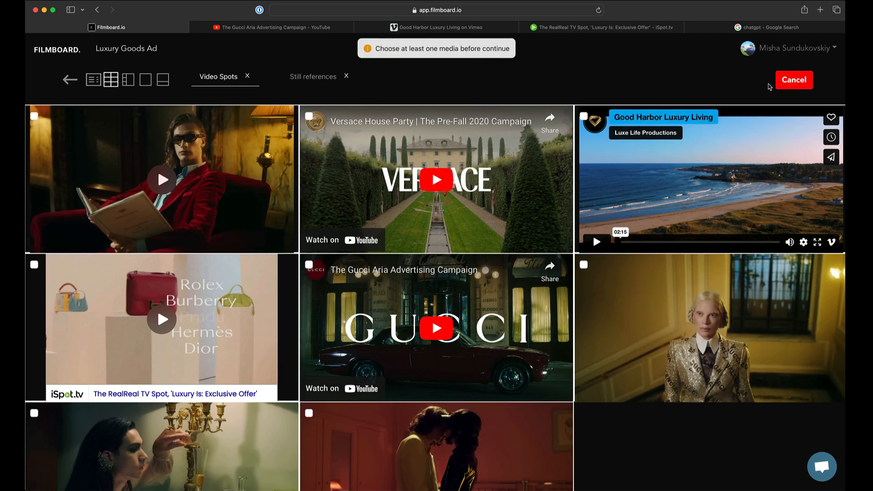
click(596, 319)
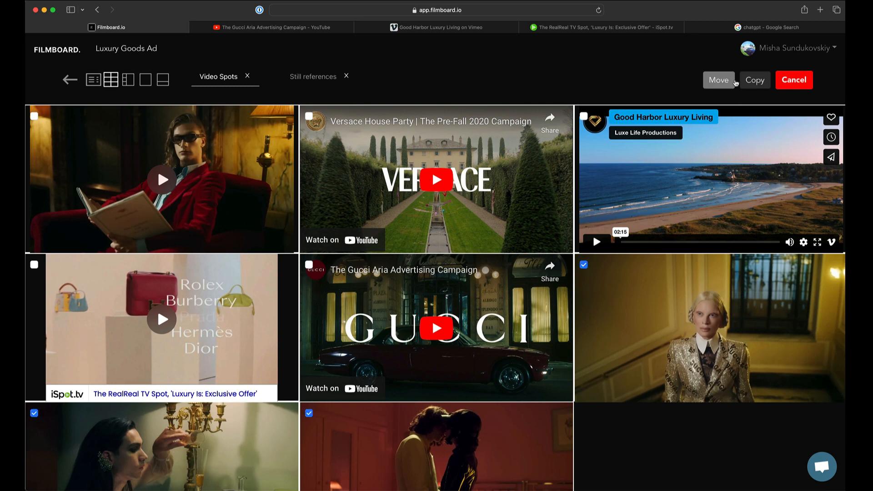
click(719, 82)
click(379, 132)
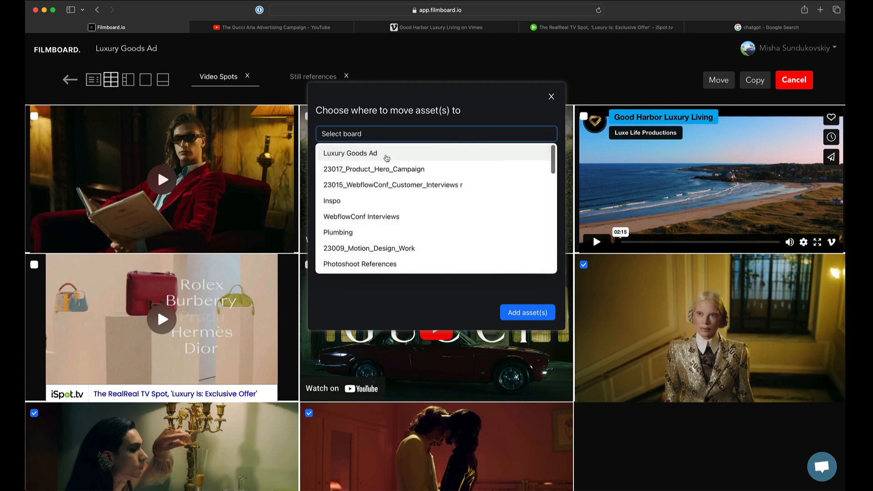
click(390, 153)
click(390, 157)
click(386, 191)
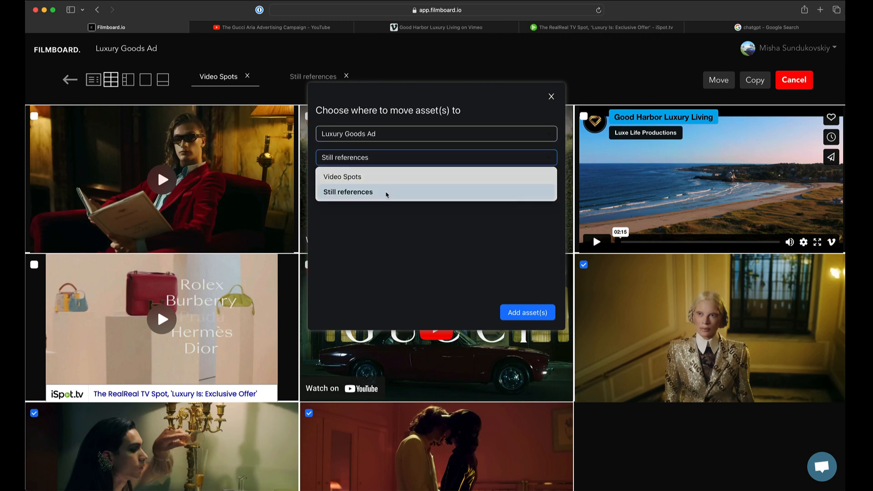
click(541, 313)
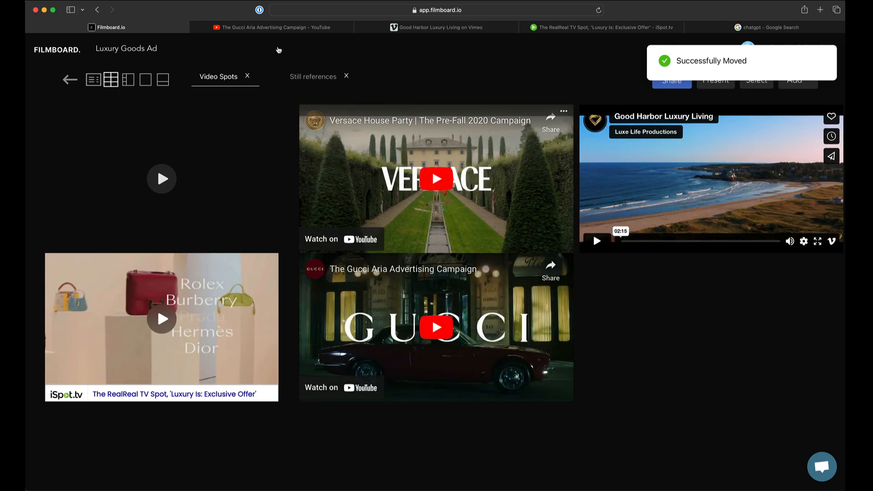
Move the black satin and black-dressed woman videos from Still references to the Video Spots tab of the Luxury Goods Ad board
click(310, 77)
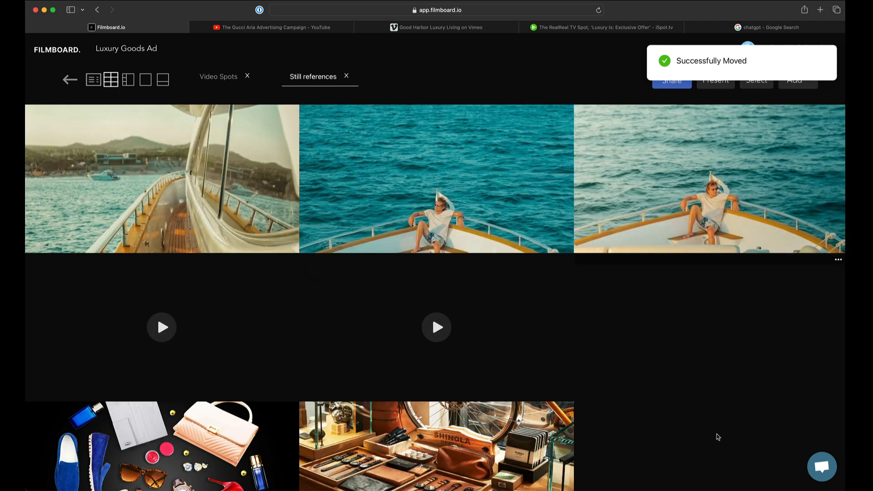
click(756, 81)
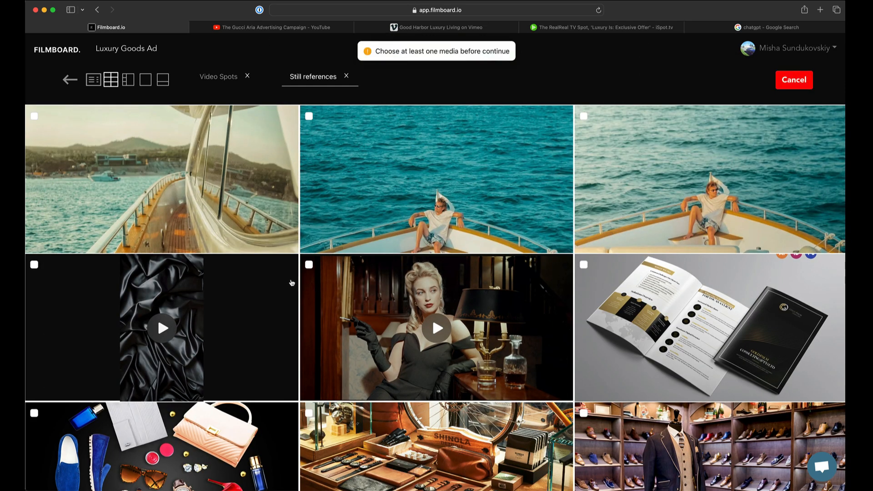
click(309, 264)
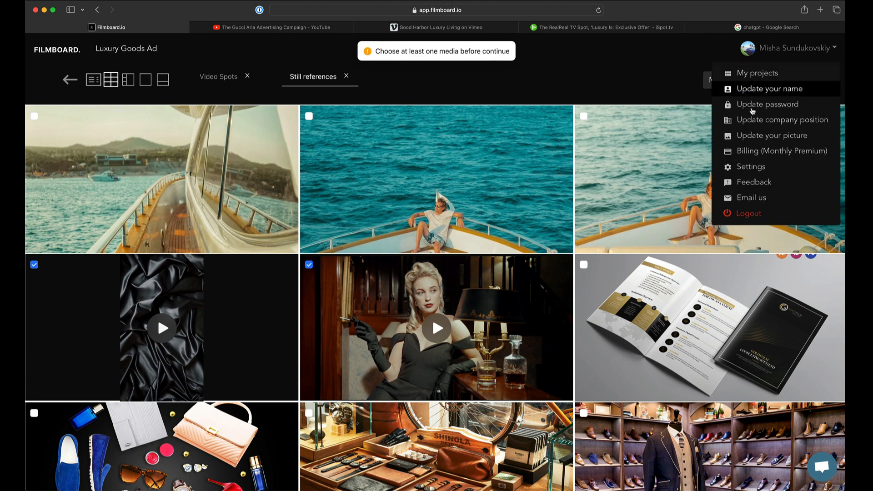
click(718, 80)
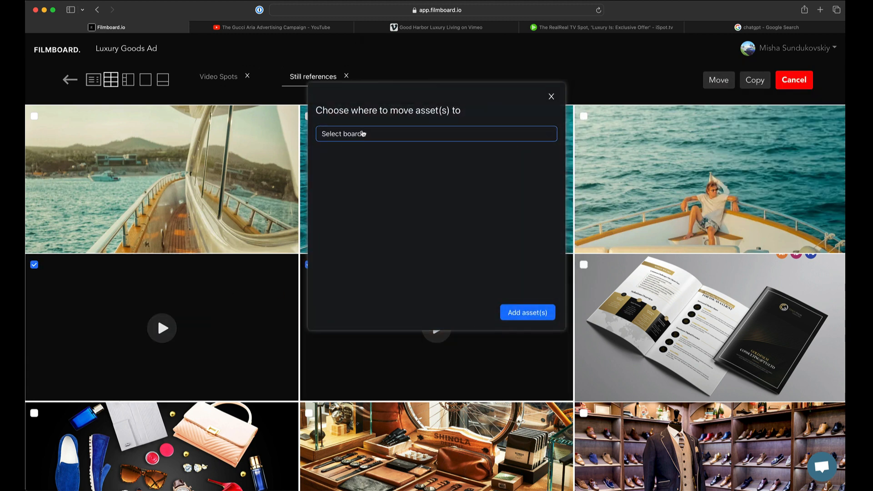
click(362, 133)
click(416, 154)
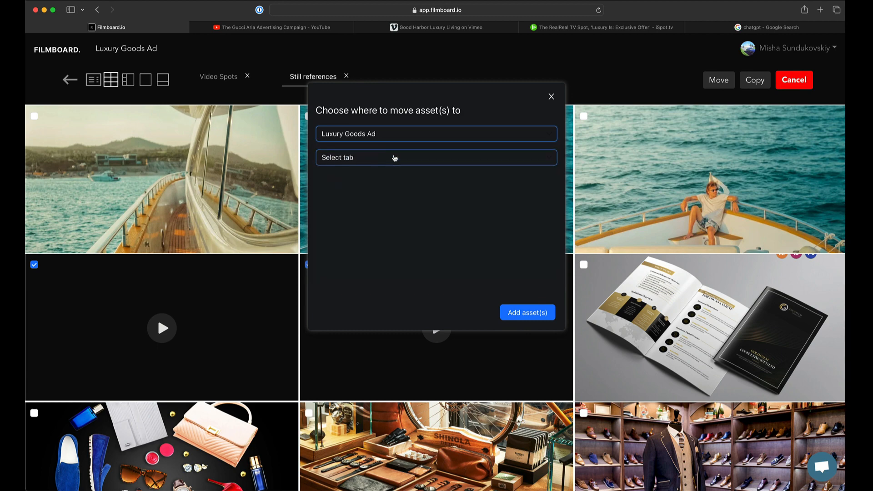
click(394, 157)
click(364, 176)
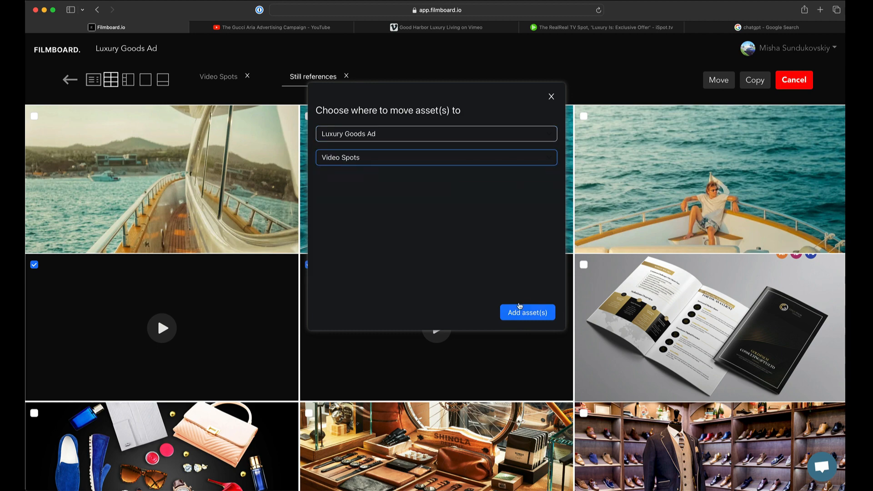
click(524, 312)
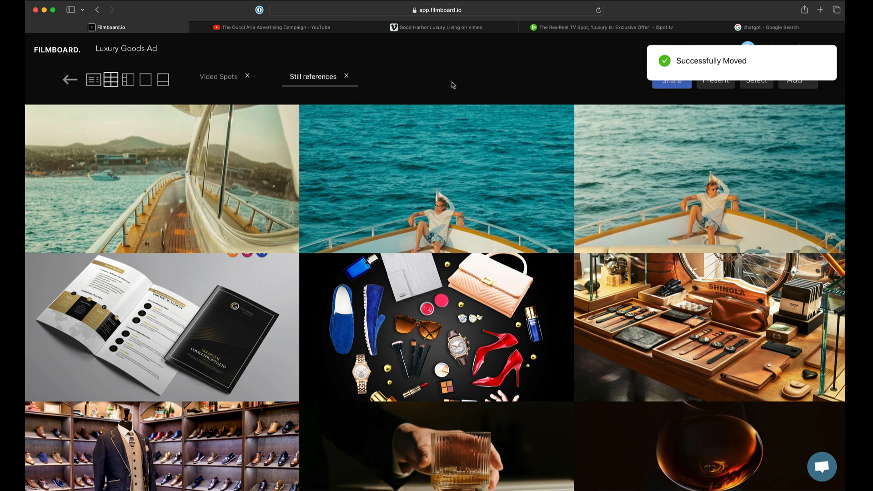
Review the moved videos in Video Spots and the moved screenshots in Still references
click(207, 78)
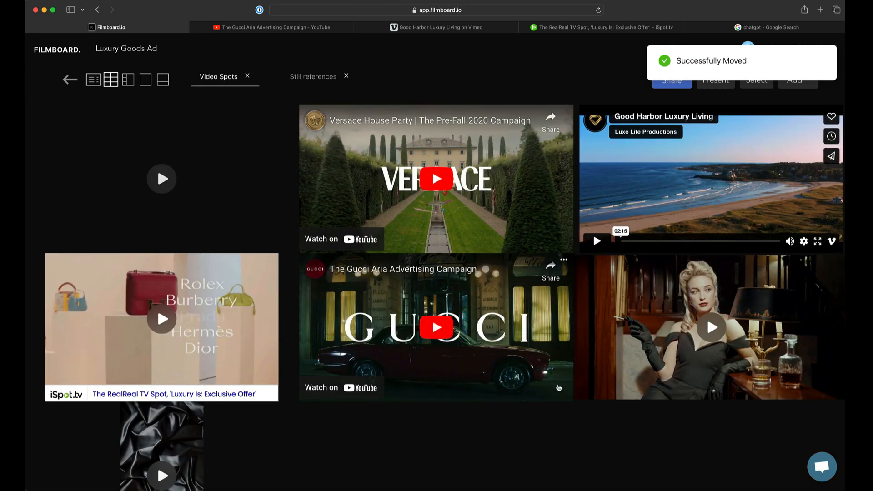
scroll(540, 412, down, 2)
scroll(540, 412, up, 2)
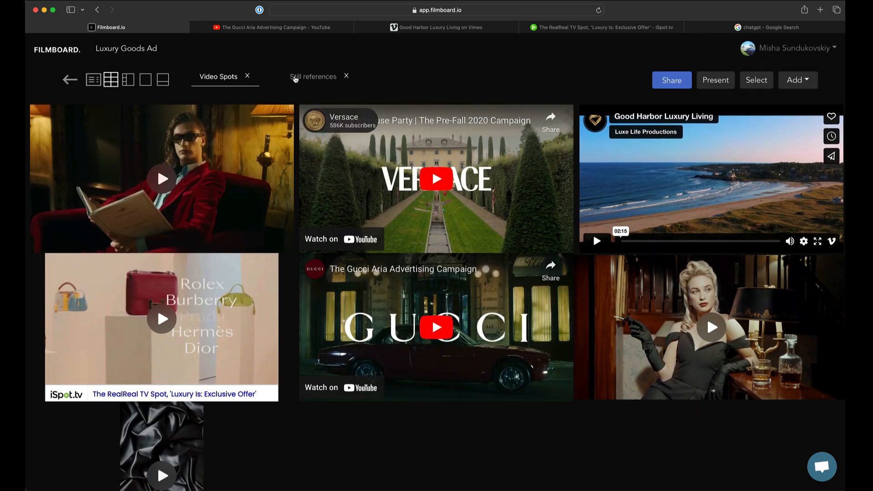
click(306, 78)
scroll(637, 214, down, 10)
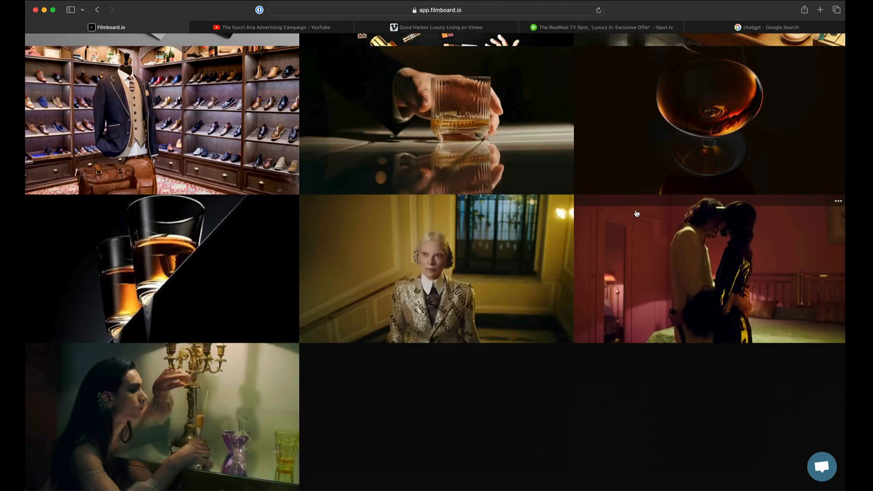
scroll(613, 220, up, 10)
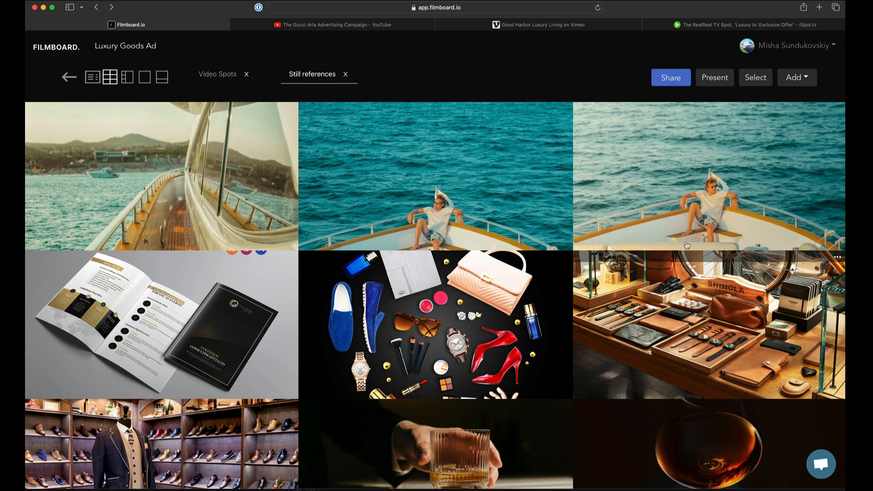
Open the board's sharing options and copy the project page URL with the invite permission at Can view
click(670, 77)
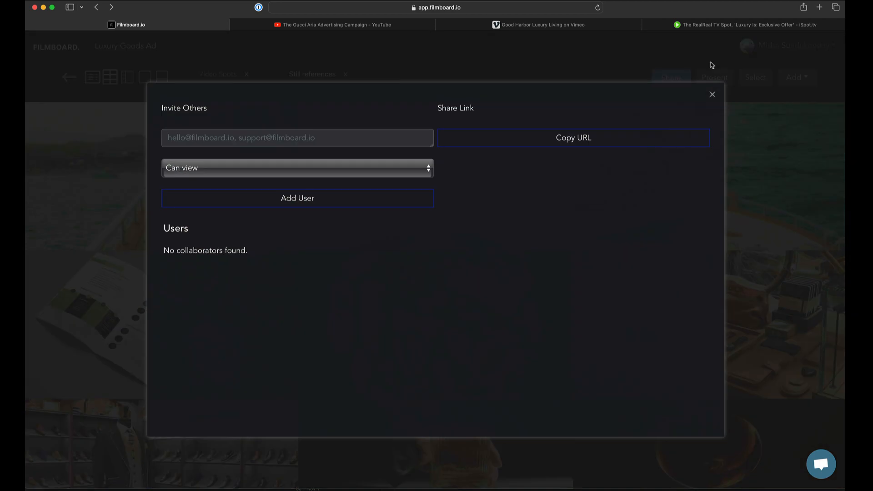
click(296, 135)
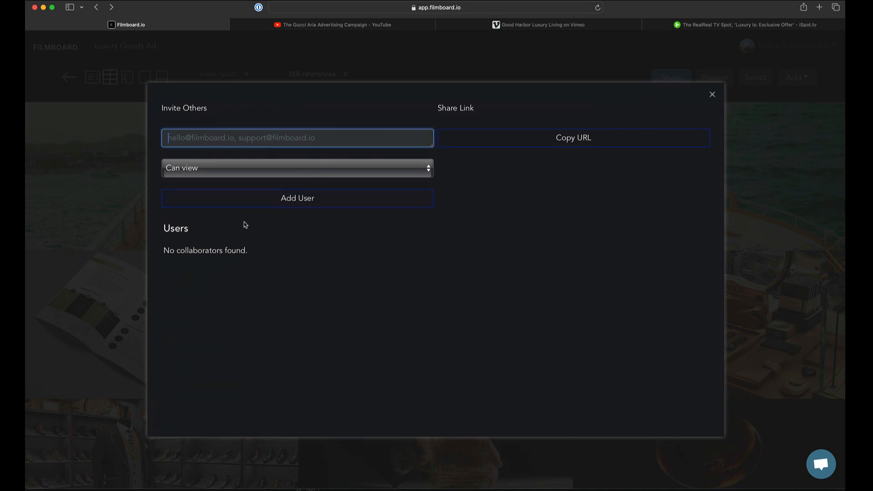
click(493, 142)
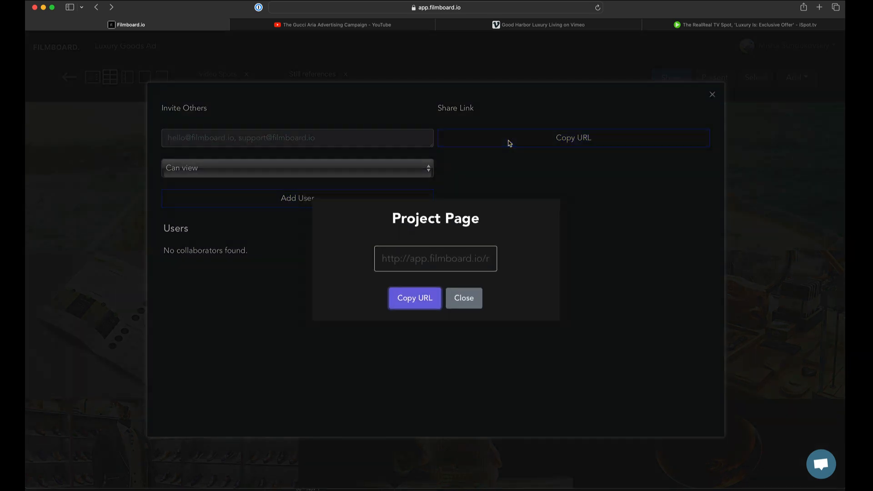
click(409, 303)
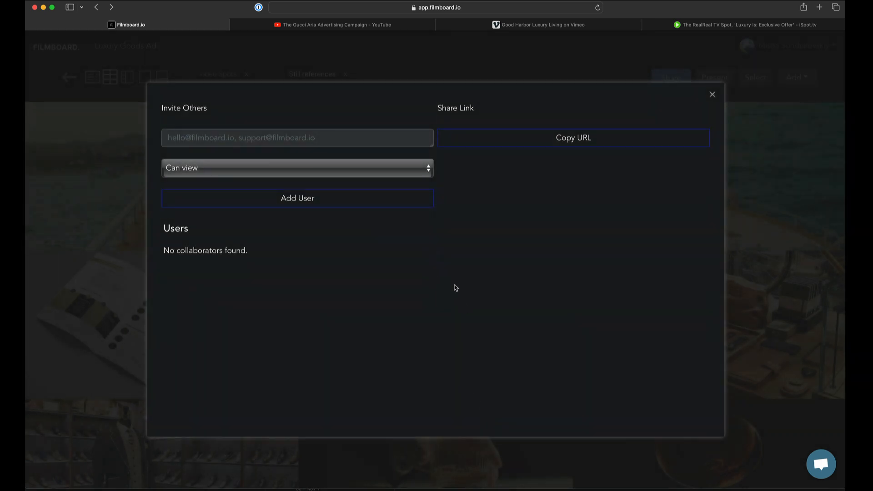
Set the invite permission to Can edit, copy the project page URL again, and close the sharing options
click(368, 170)
click(364, 184)
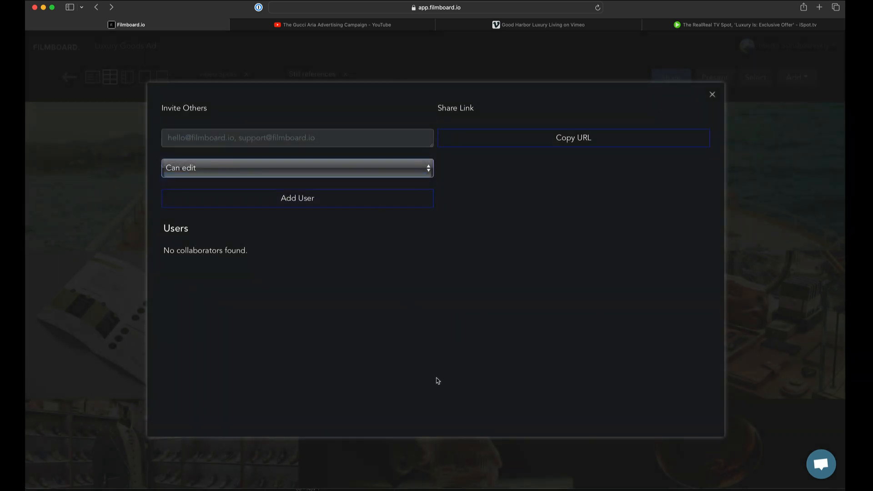
click(525, 144)
click(411, 300)
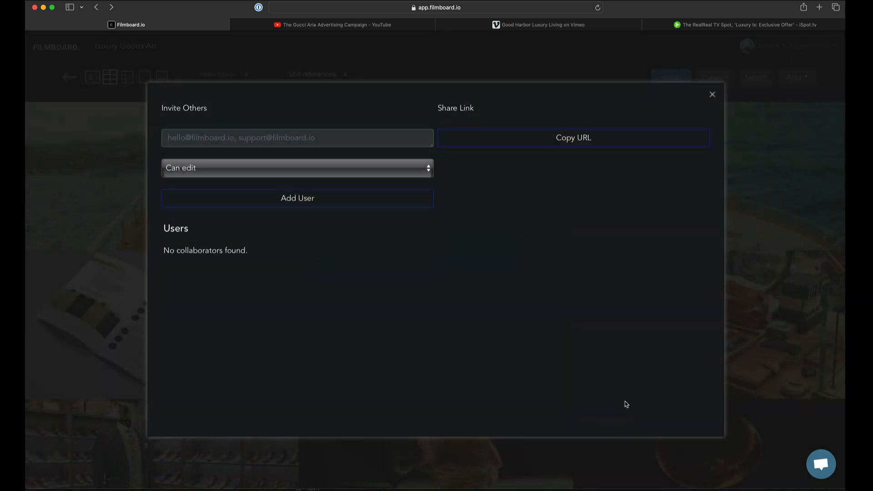
click(714, 97)
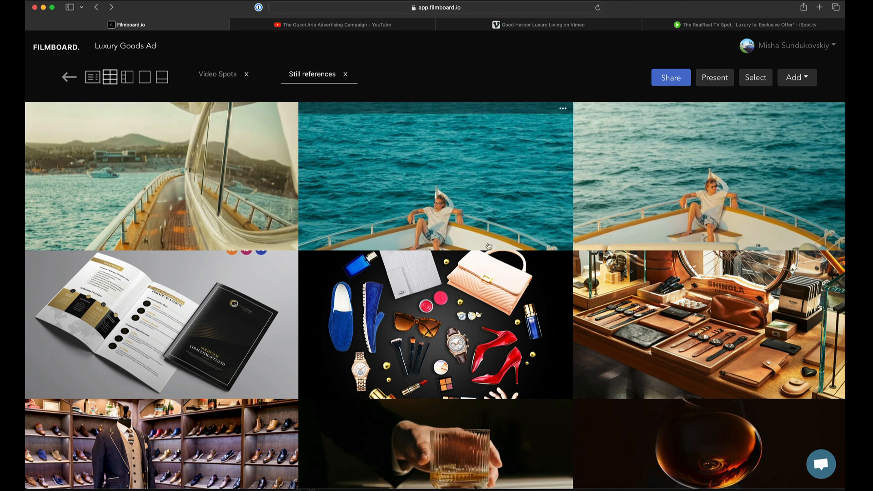